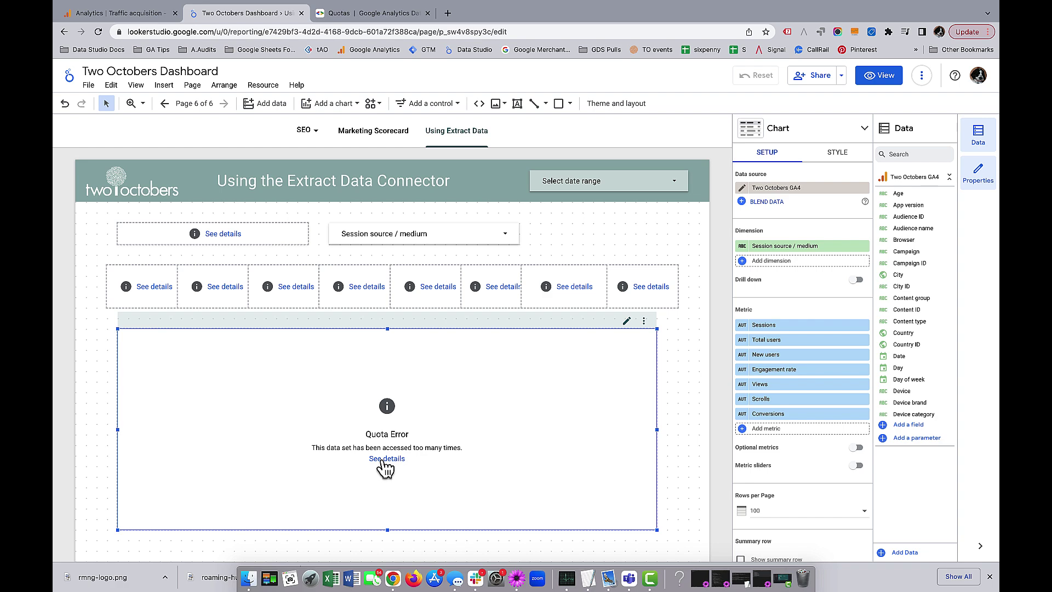
- Inspect the table's quota error details and its Google Analytics token usage for the component and the whole report
{"action": "left_click", "coordinate": [386, 459]}
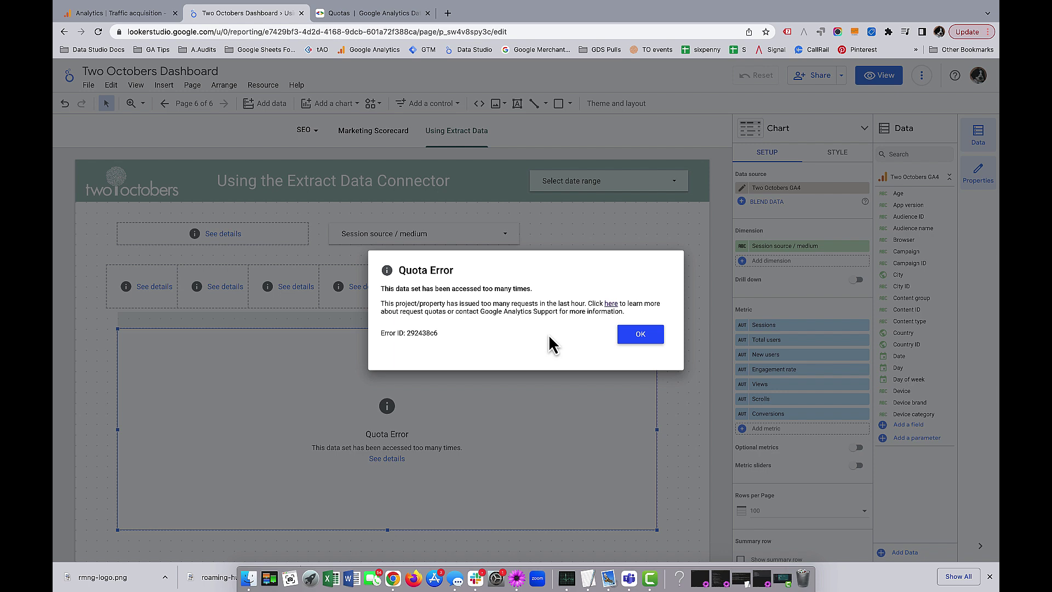
{"action": "left_click", "coordinate": [641, 335]}
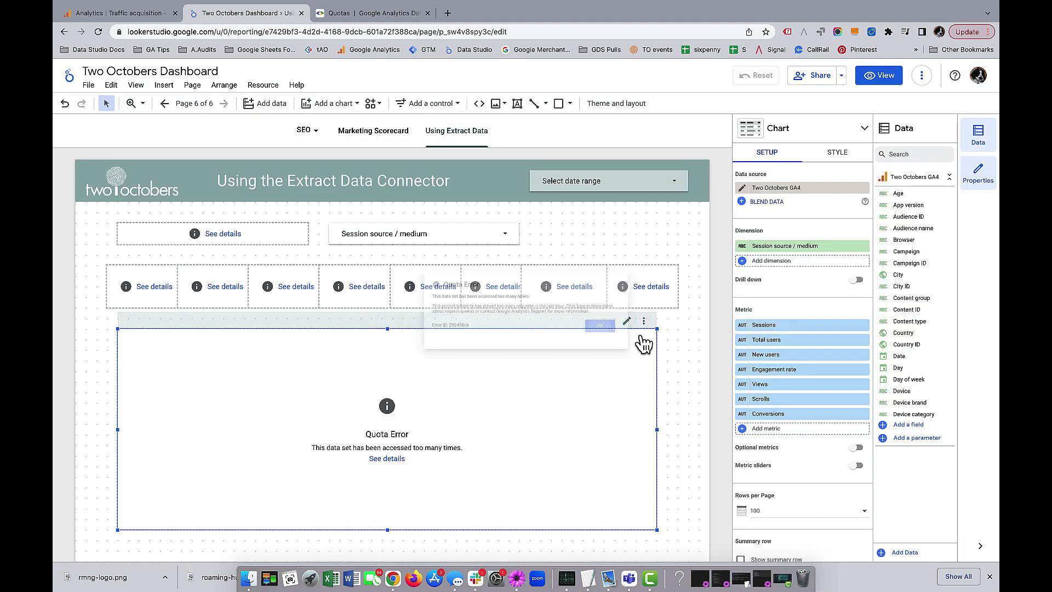
{"action": "right_click", "coordinate": [474, 408]}
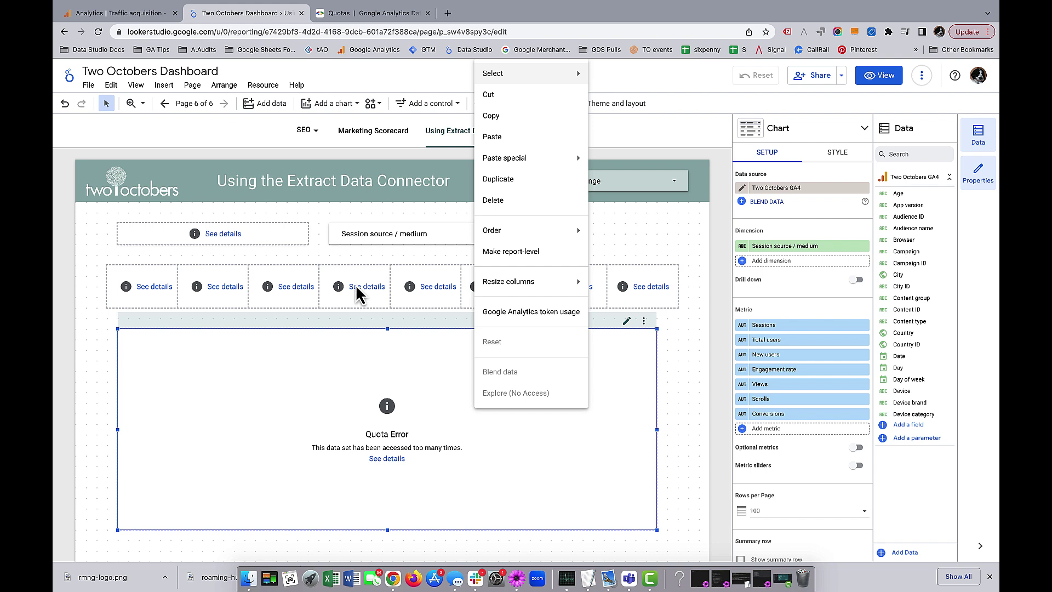
{"action": "left_click", "coordinate": [531, 312]}
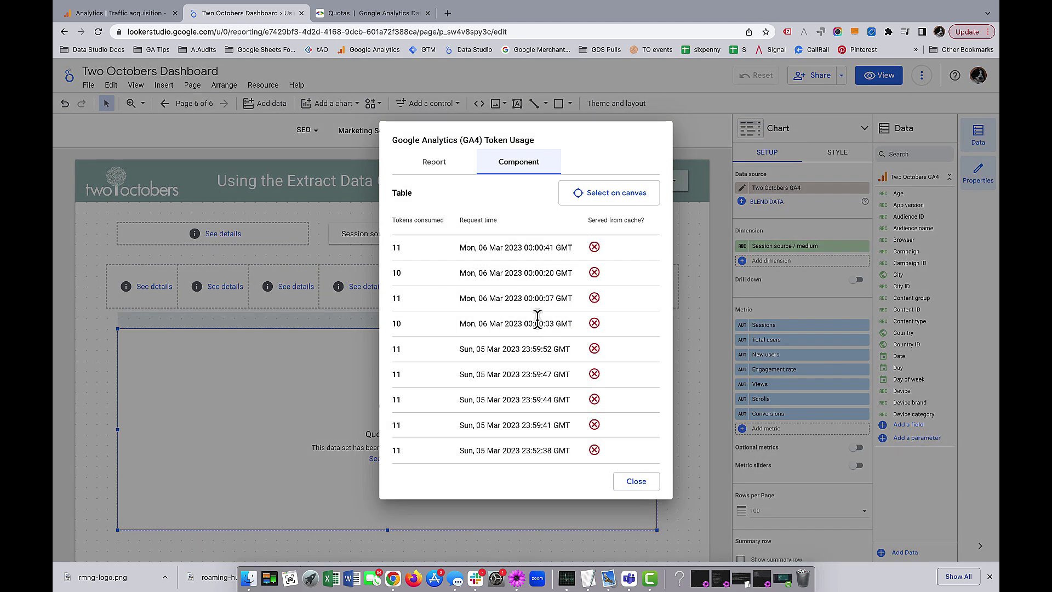
{"action": "left_click", "coordinate": [434, 162]}
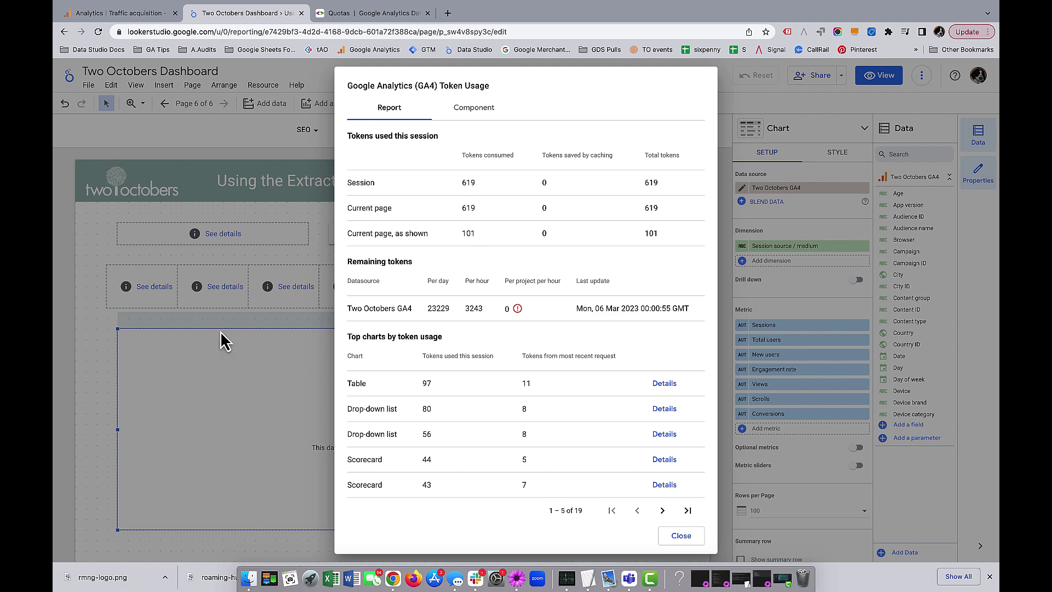
- Compare the report's token usage with the Analytics Property Quotas table in the Google Analytics Data API documentation, closing the usage dialog
{"action": "left_click", "coordinate": [383, 12]}
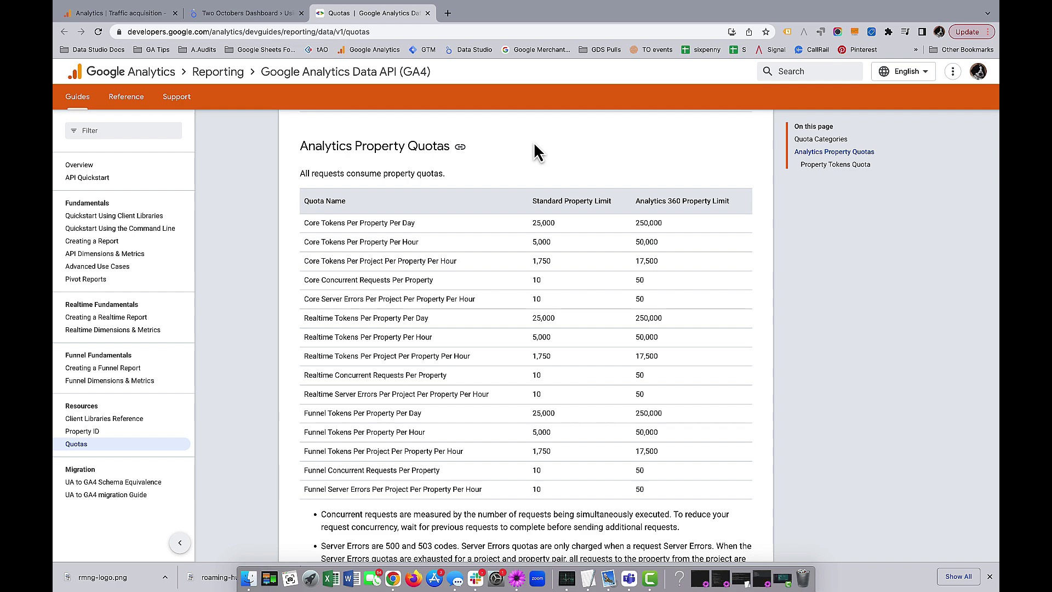
{"action": "scroll", "coordinate": [482, 219], "scroll_direction": "down", "scroll_amount": 1}
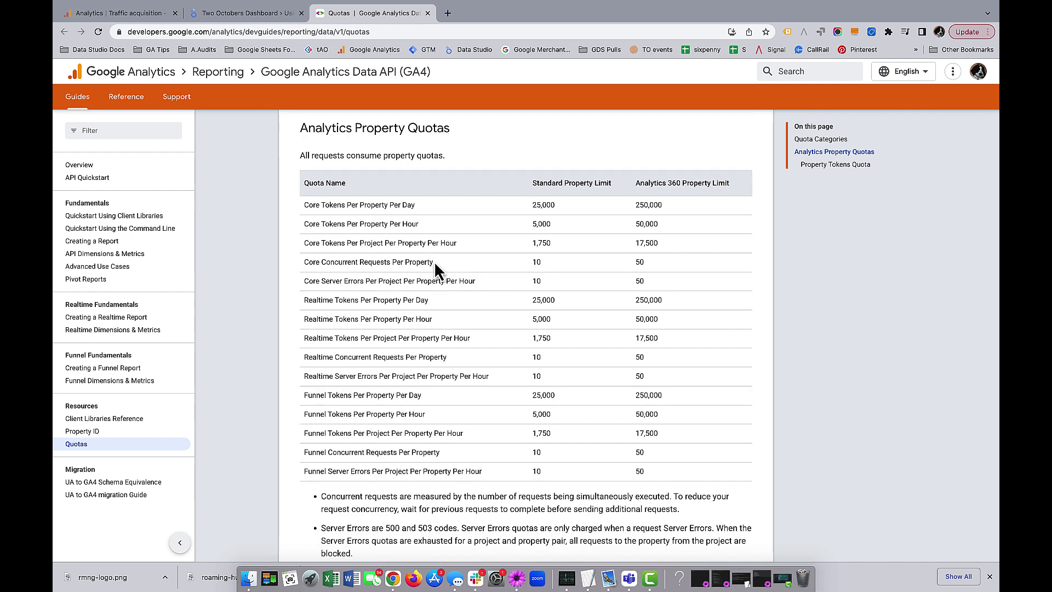
{"action": "scroll", "coordinate": [427, 261], "scroll_direction": "down", "scroll_amount": 1}
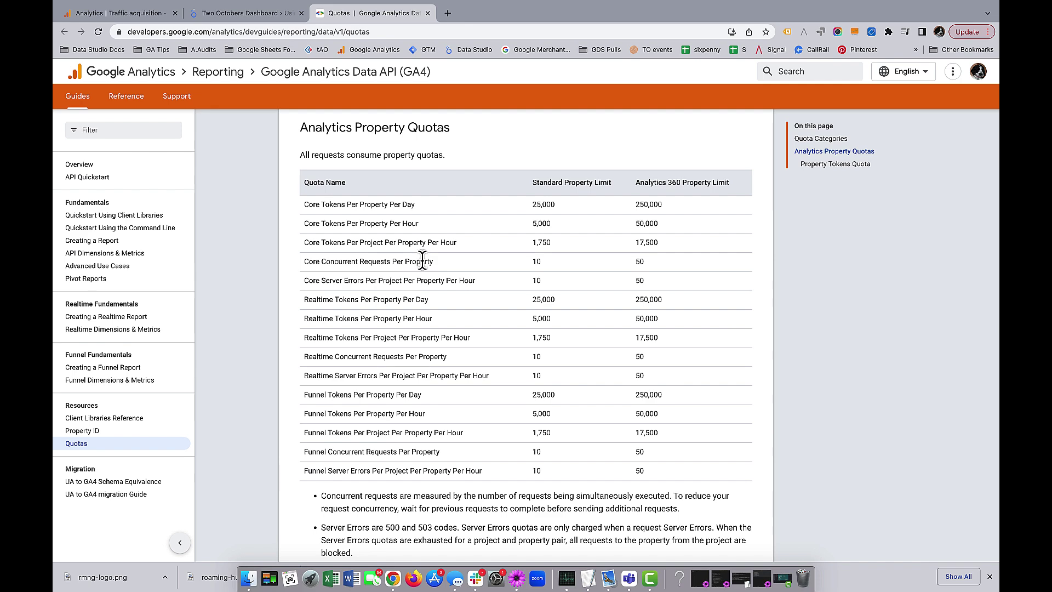
{"action": "left_click", "coordinate": [249, 13]}
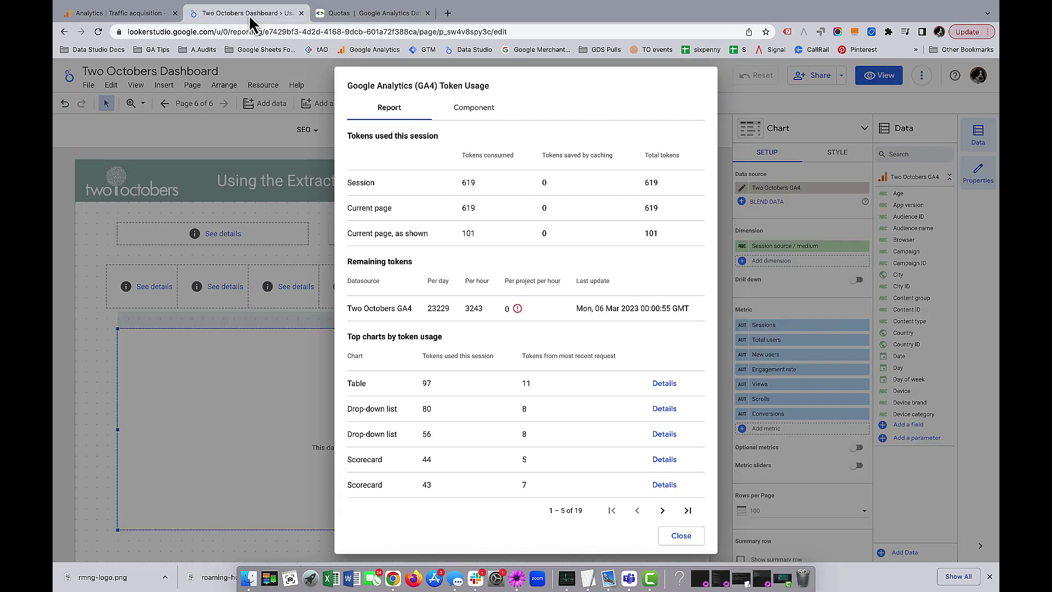
{"action": "left_click", "coordinate": [680, 538]}
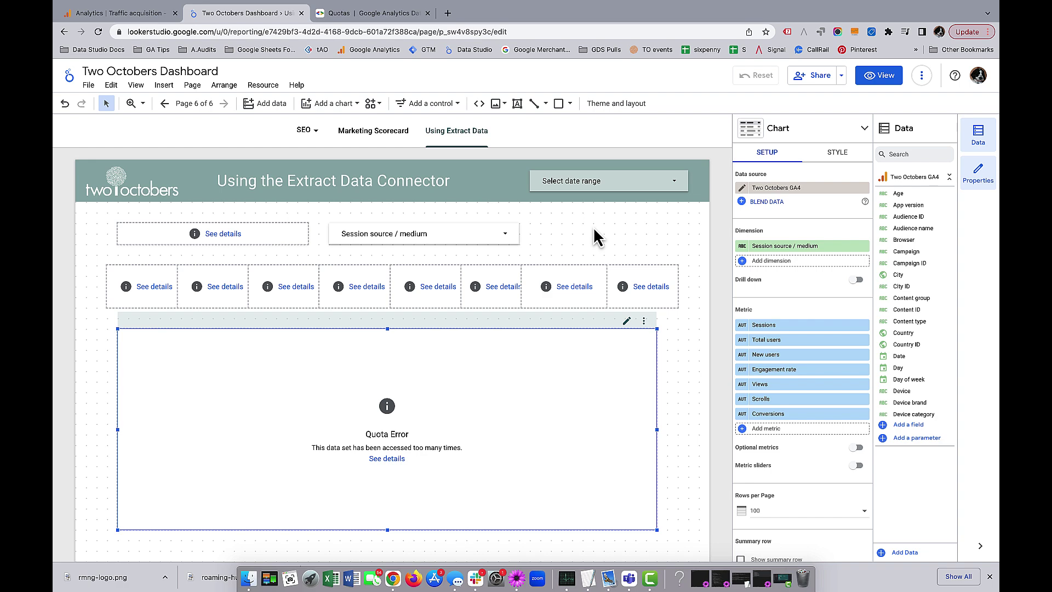
{"action": "left_click", "coordinate": [388, 12]}
{"action": "scroll", "coordinate": [551, 258], "scroll_direction": "down", "scroll_amount": 1}
- Duplicate the Using Extract Data report page and delete the large table from the copy
{"action": "left_click", "coordinate": [203, 110]}
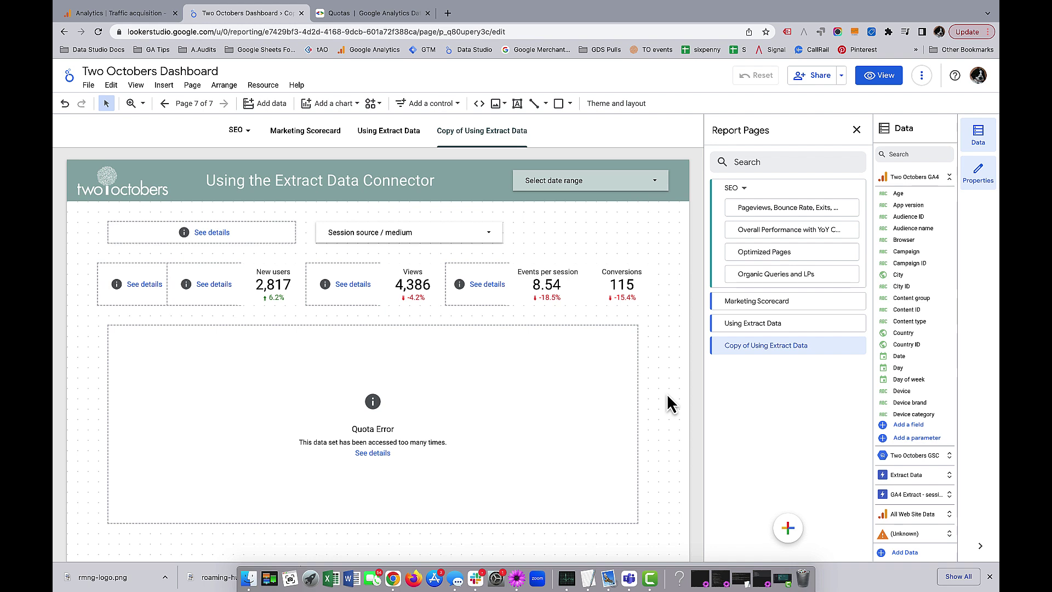
{"action": "left_click", "coordinate": [556, 408]}
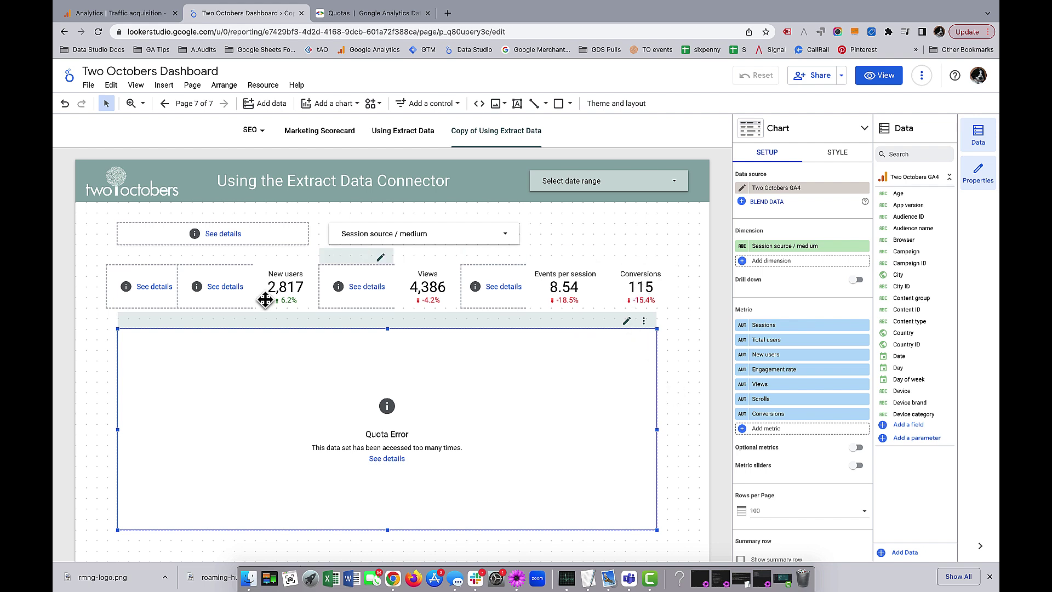
{"action": "key", "text": "Escape"}
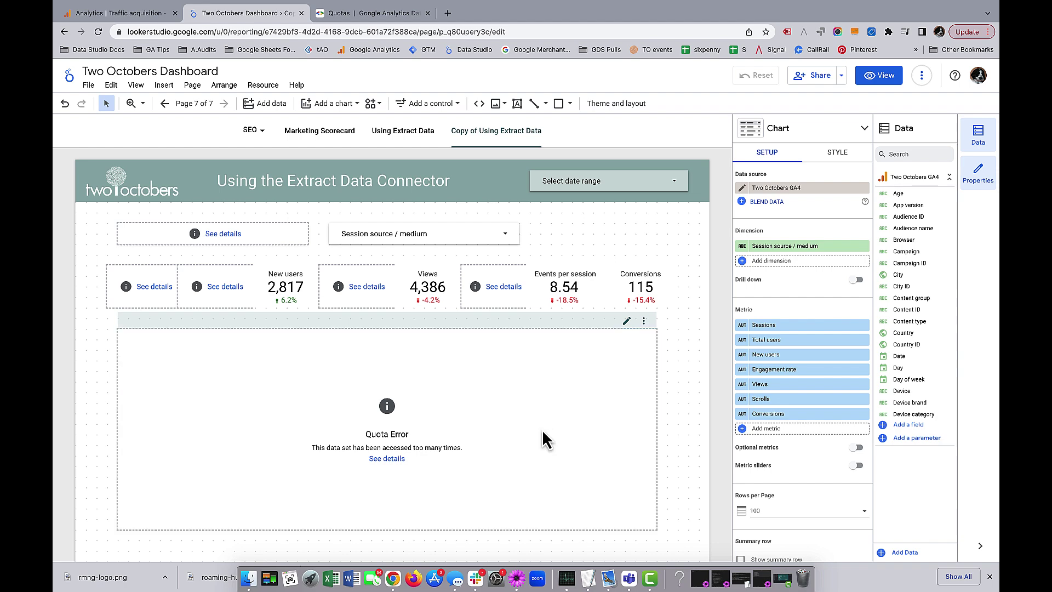
{"action": "key", "text": "Delete"}
- Duplicate the row of eight scorecards and move the copy straight down, aligned with the original row and with a gap between them
{"action": "left_click_drag", "start_coordinate": [655, 335], "coordinate": [124, 287]}
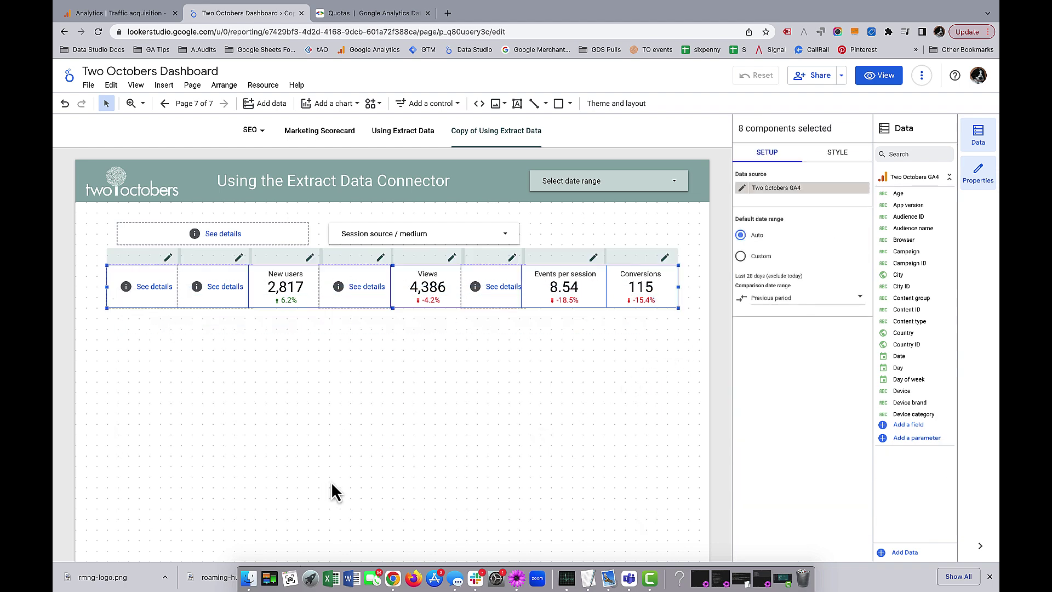
{"action": "key", "text": "ctrl+d"}
{"action": "key", "text": "Left"}
{"action": "key", "text": "Left"}
{"action": "key", "text": "Down"}
{"action": "key", "text": "Down"}
{"action": "key", "text": "Down"}
{"action": "key", "text": "Down"}
{"action": "key", "text": "Down"}
{"action": "key", "text": "Down"}
{"action": "key", "text": "Down"}
{"action": "key", "text": "Down"}
{"action": "key", "text": "Down"}
{"action": "key", "text": "Down"}
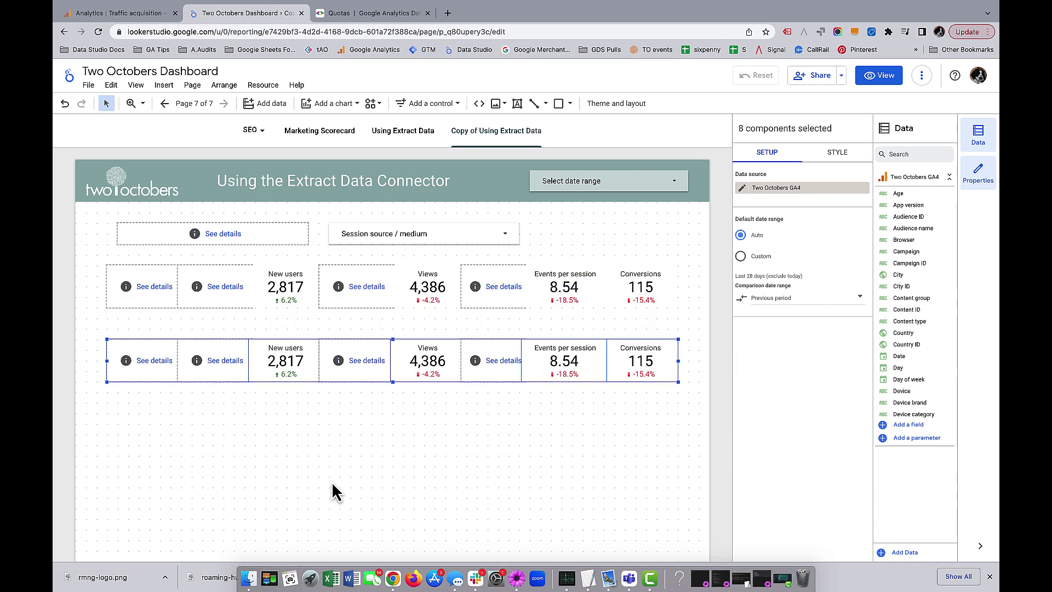
{"action": "key", "text": "Down"}
{"action": "key", "text": "Down"}
{"action": "key", "text": "Down"}
{"action": "key", "text": "Down"}
{"action": "key", "text": "Down"}
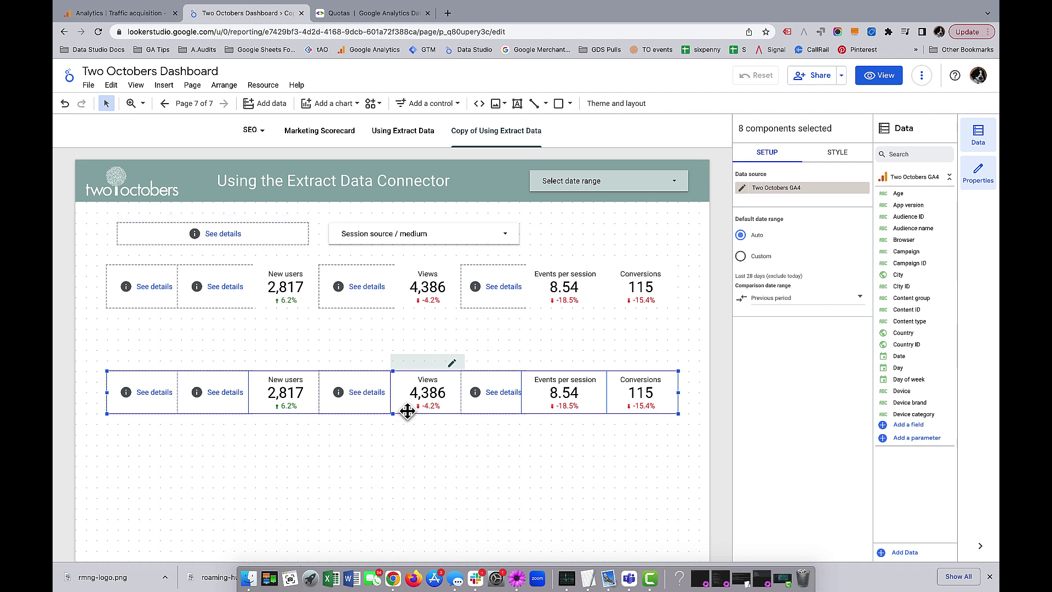
{"action": "scroll", "coordinate": [463, 453], "scroll_direction": "down", "scroll_amount": 1}
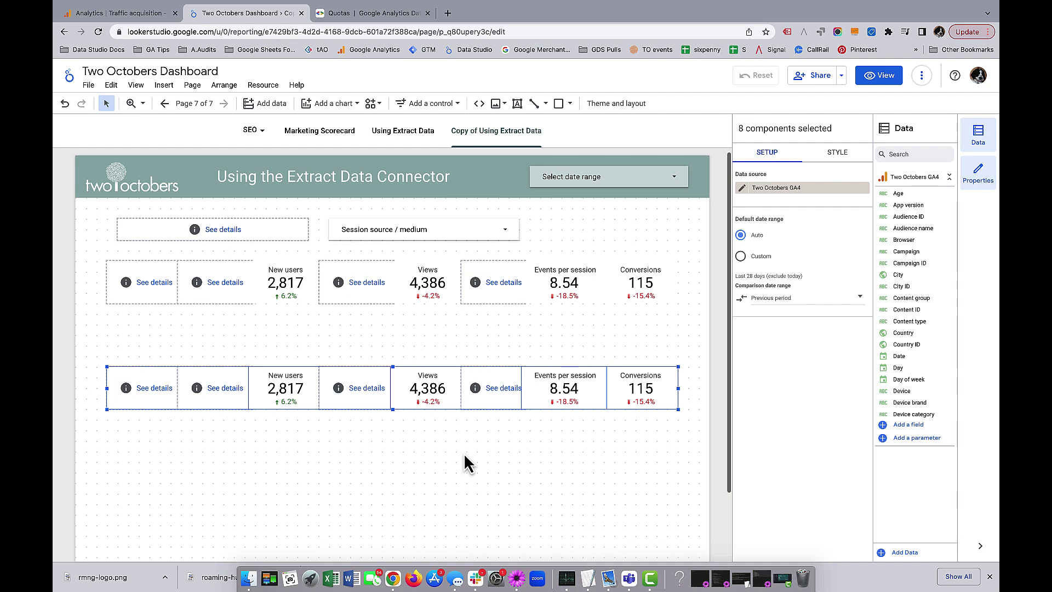
{"action": "scroll", "coordinate": [463, 453], "scroll_direction": "down", "scroll_amount": 1}
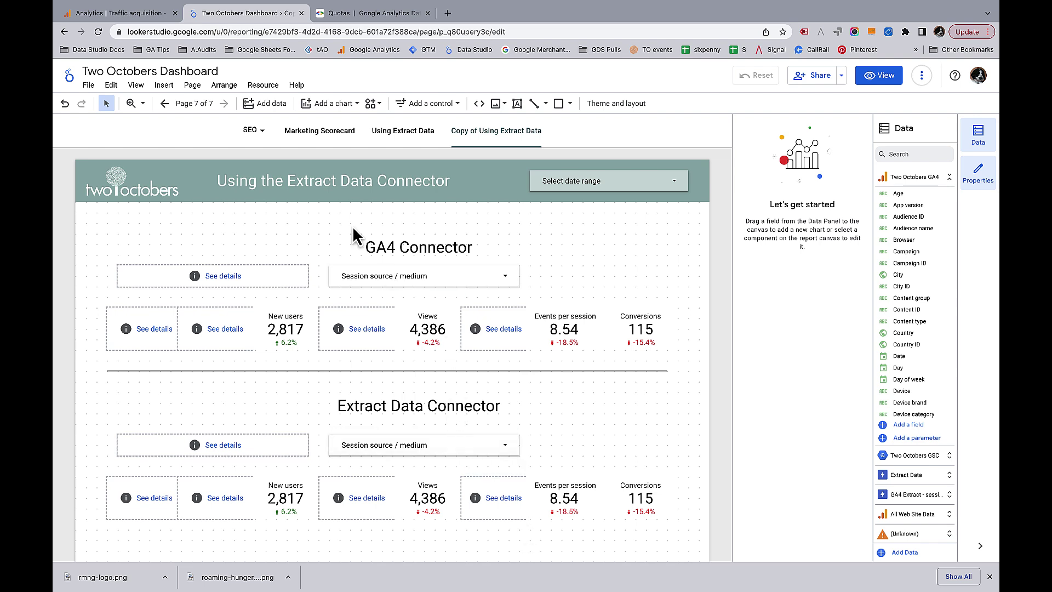
- Start adding an Extract Data source to the report, using Two Octobers GA4 as its underlying data source
{"action": "left_click", "coordinate": [265, 86]}
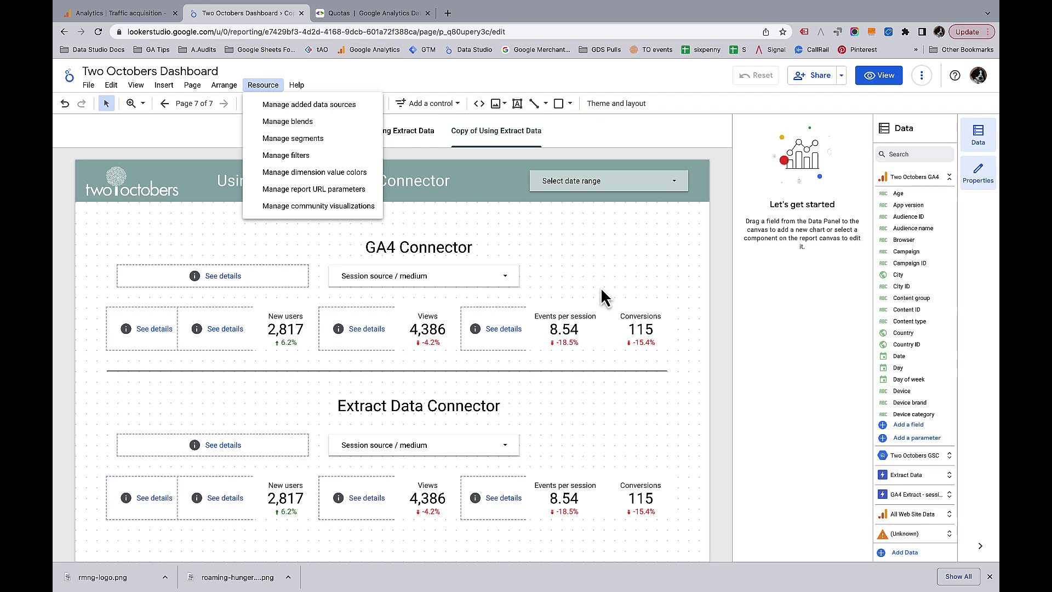
{"action": "left_click", "coordinate": [629, 231]}
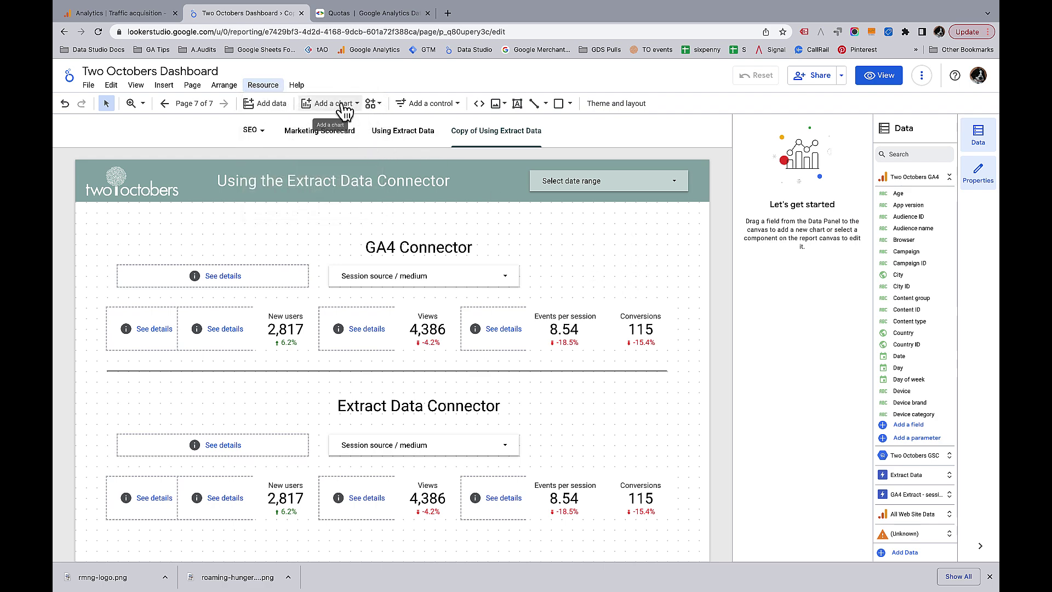
{"action": "left_click", "coordinate": [271, 105]}
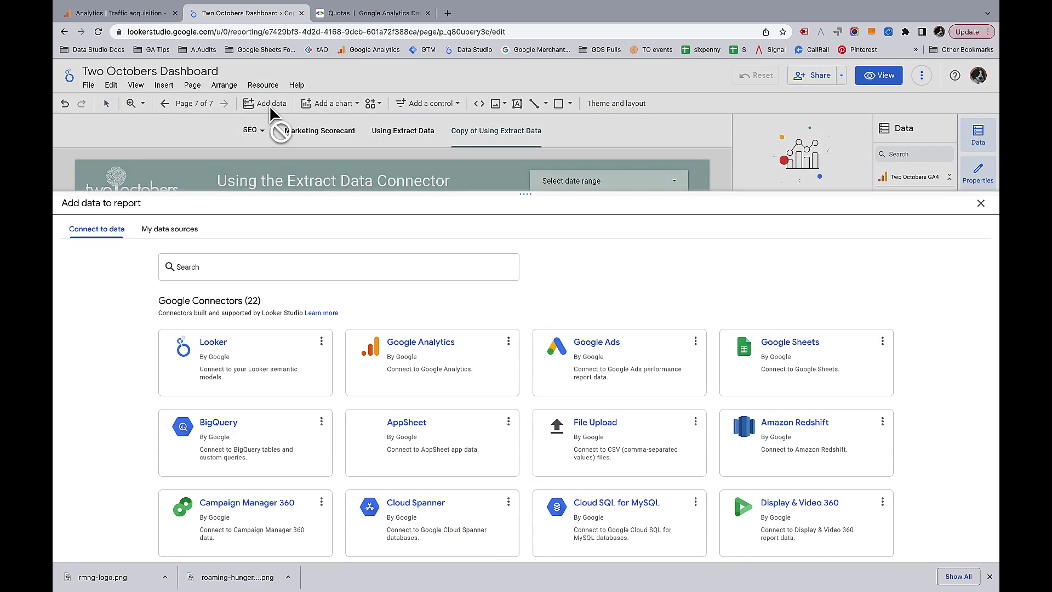
{"action": "scroll", "coordinate": [262, 440], "scroll_direction": "down", "scroll_amount": 5}
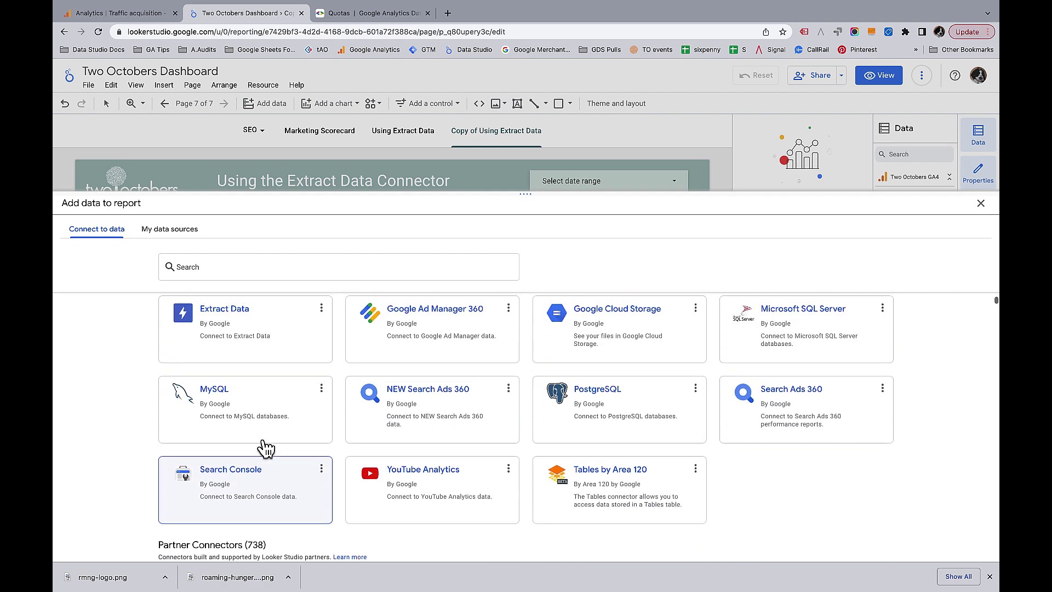
{"action": "scroll", "coordinate": [258, 416], "scroll_direction": "up", "scroll_amount": 1}
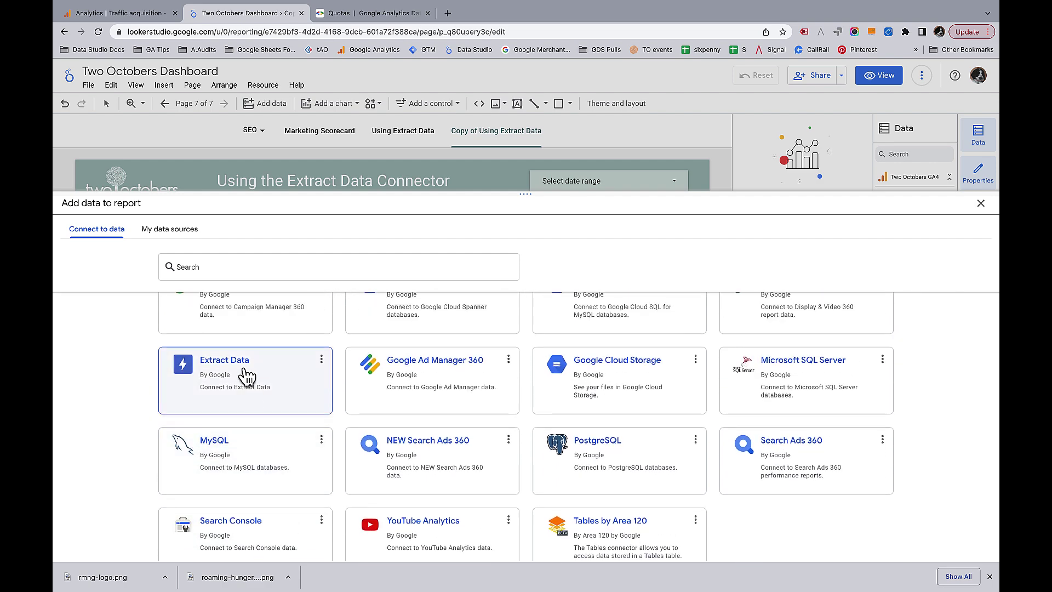
{"action": "left_click", "coordinate": [247, 377]}
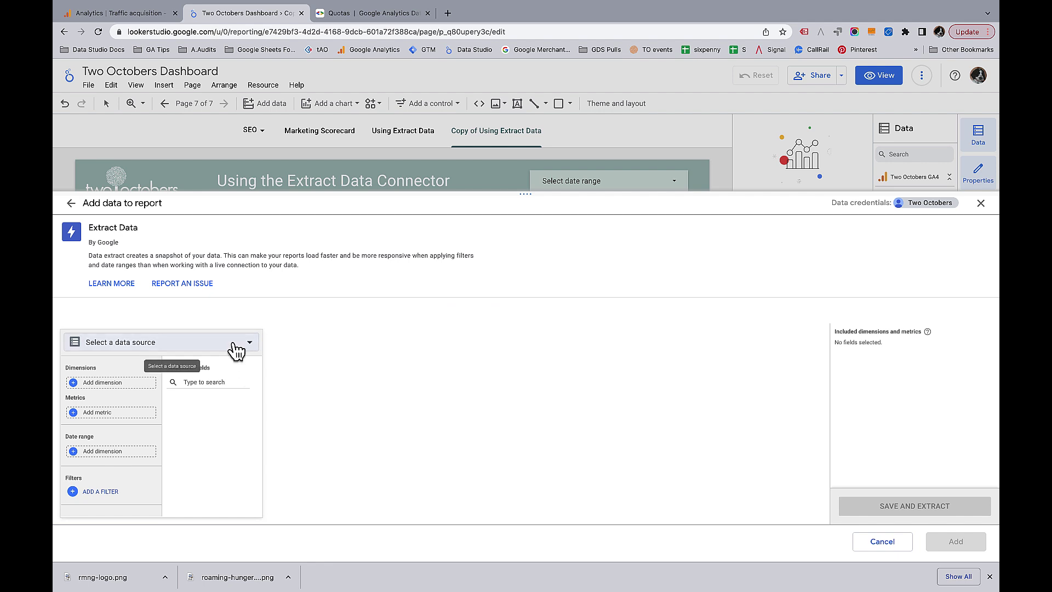
{"action": "left_click", "coordinate": [237, 348]}
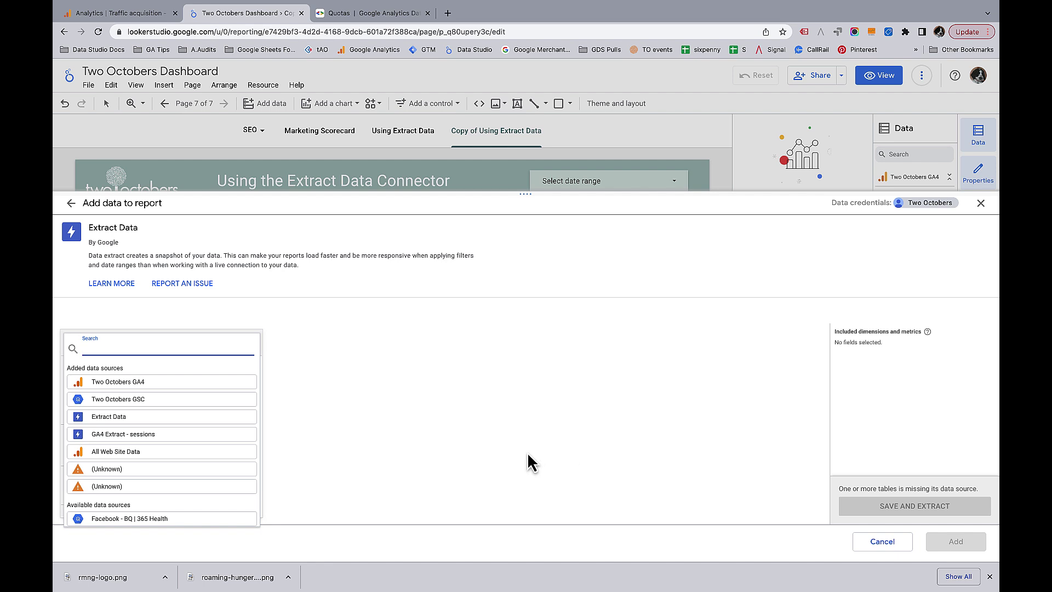
{"action": "left_click", "coordinate": [175, 384]}
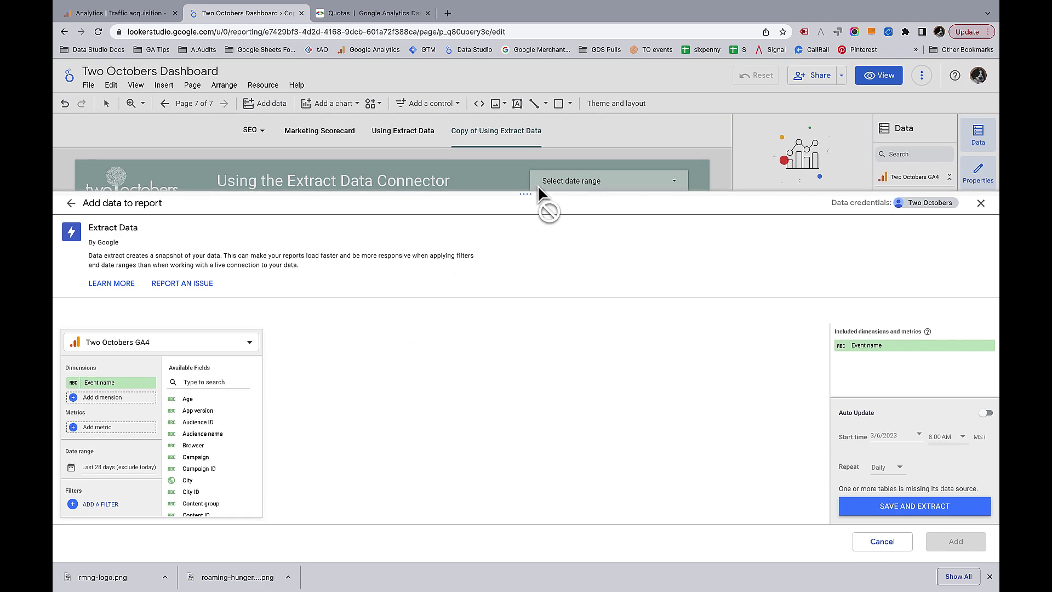
- Replace the extract's default Event name dimension with Session source
{"action": "left_click_drag", "start_coordinate": [526, 195], "coordinate": [527, 117]}
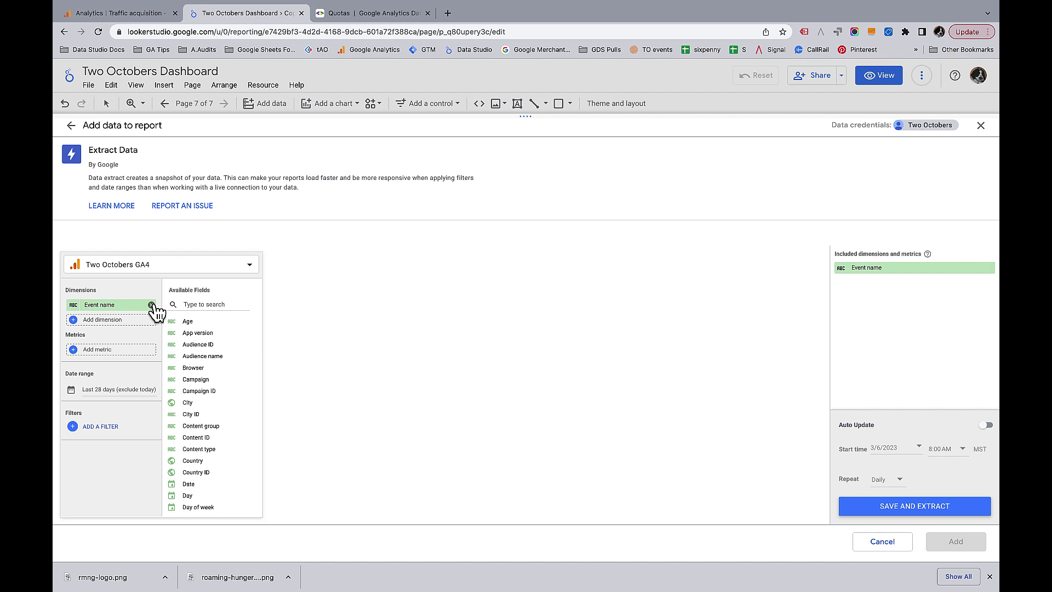
{"action": "left_click", "coordinate": [151, 306]}
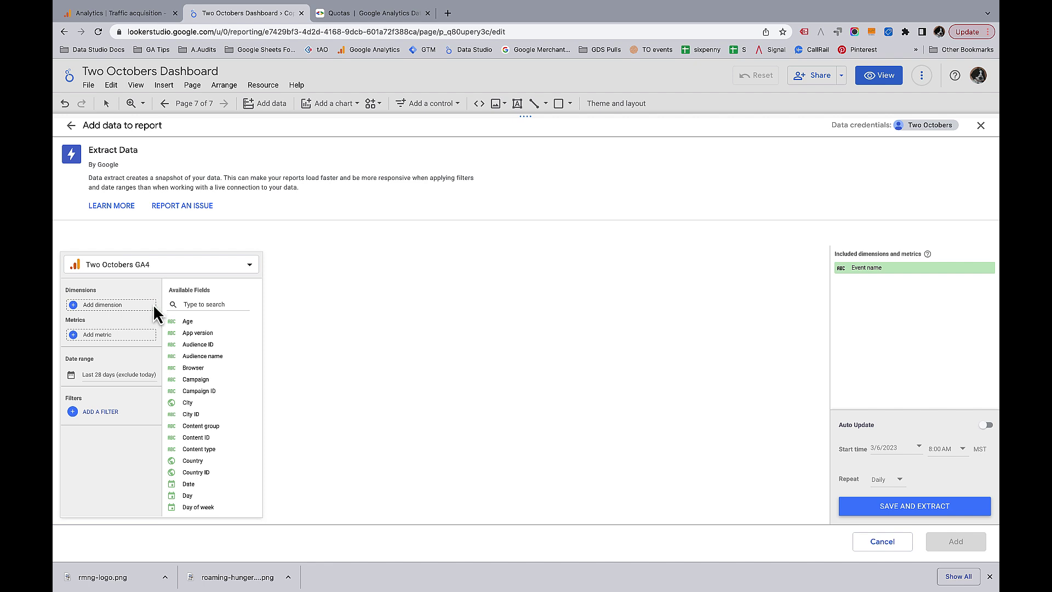
{"action": "left_click", "coordinate": [116, 304]}
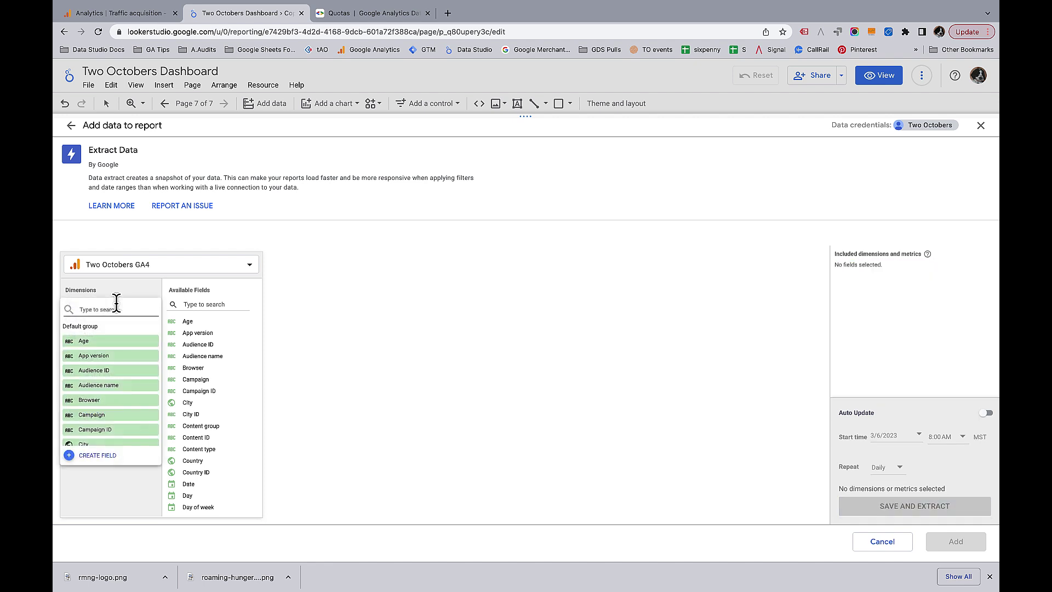
{"action": "type", "text": "Session"}
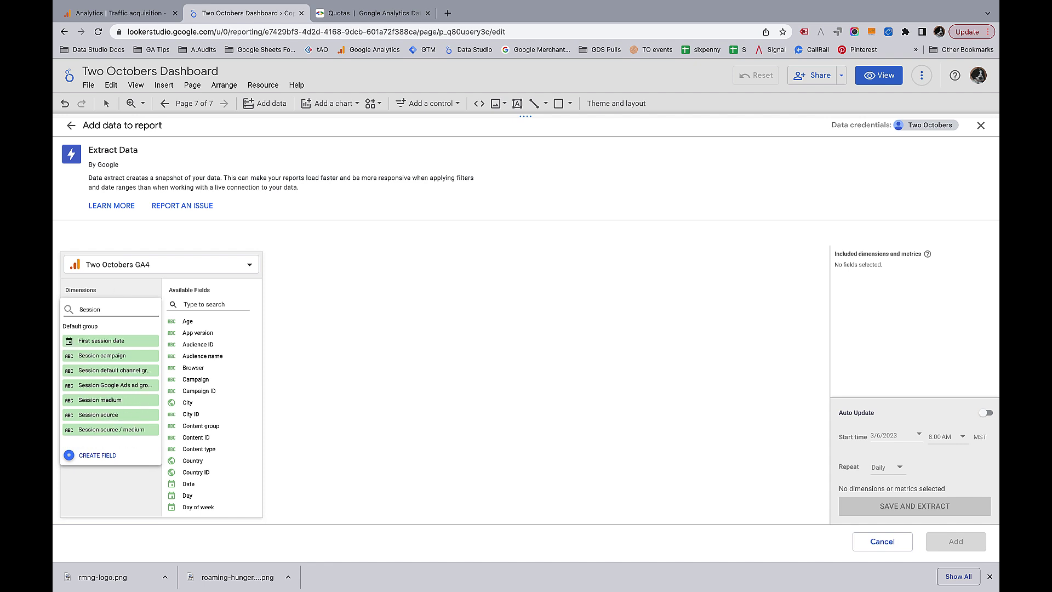
{"action": "left_click", "coordinate": [134, 413]}
- Add Session medium as the second dimension of the extract
{"action": "left_click", "coordinate": [120, 318]}
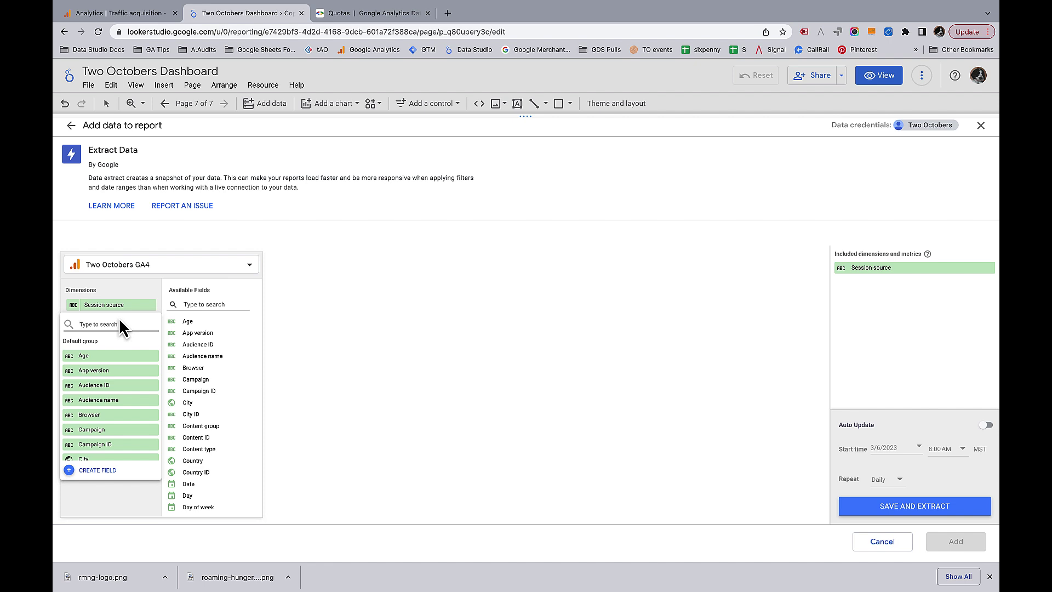
{"action": "type", "text": "Se"}
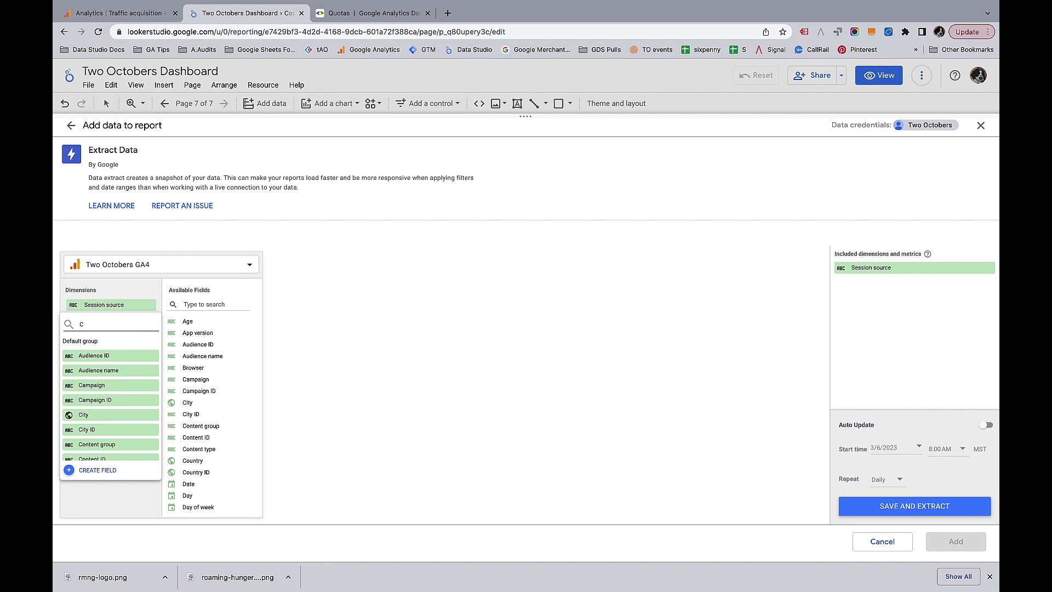
{"action": "type", "text": "ssion"}
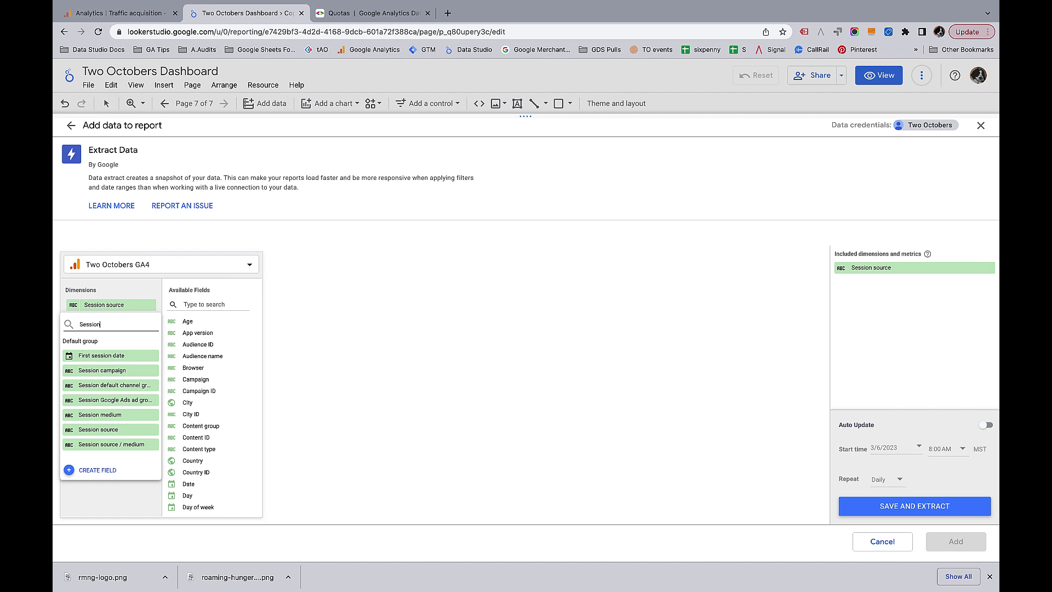
{"action": "left_click", "coordinate": [109, 415]}
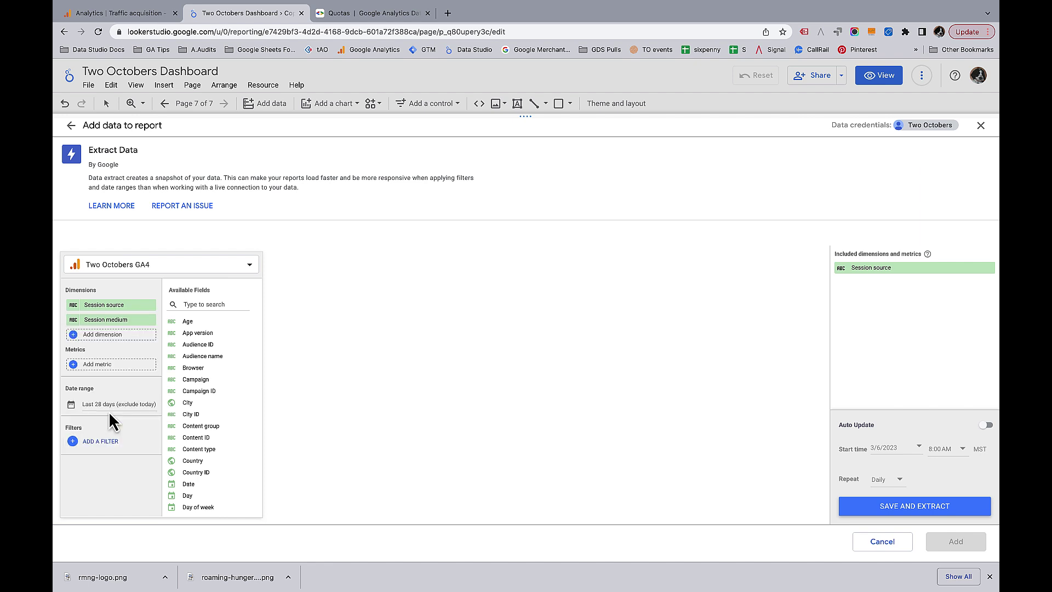
- Add Session default channel grouping as the third dimension of the extract
{"action": "left_click", "coordinate": [115, 335]}
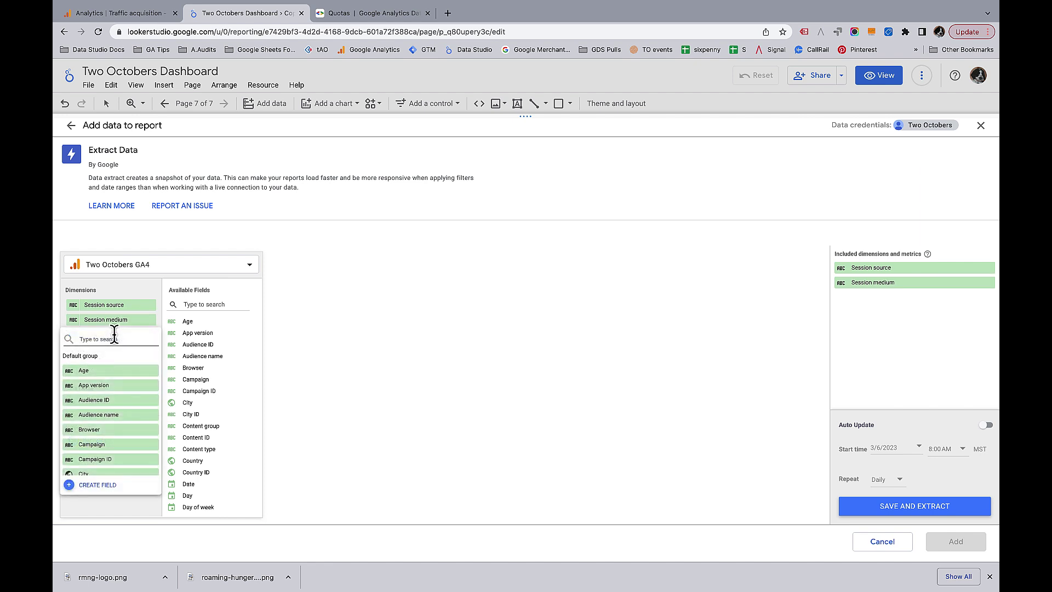
{"action": "type", "text": "CHa"}
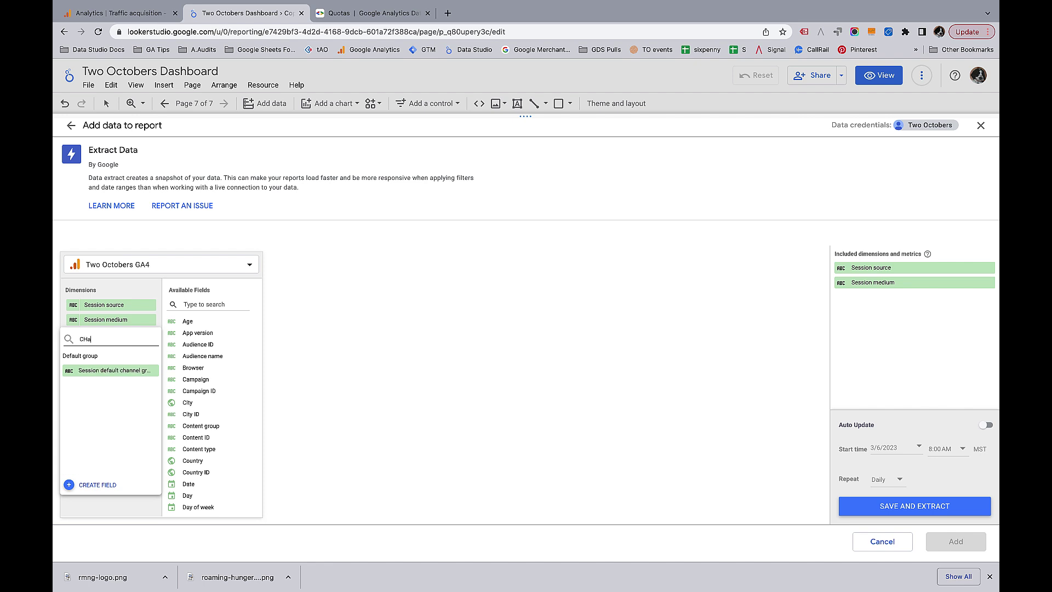
{"action": "left_click", "coordinate": [108, 372]}
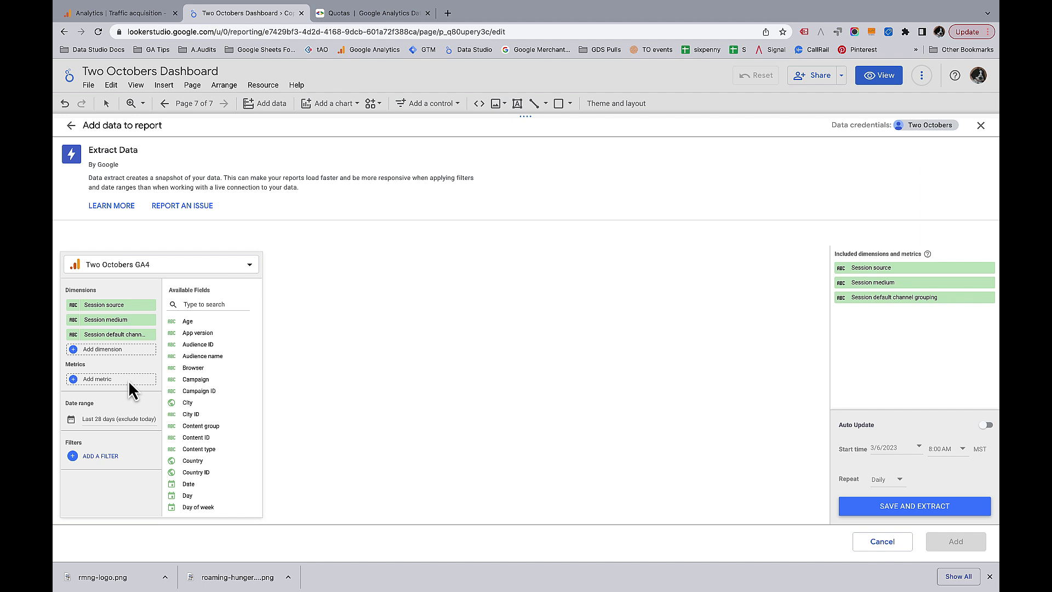
- Add Sessions as the first metric of the extract
{"action": "left_click", "coordinate": [129, 379]}
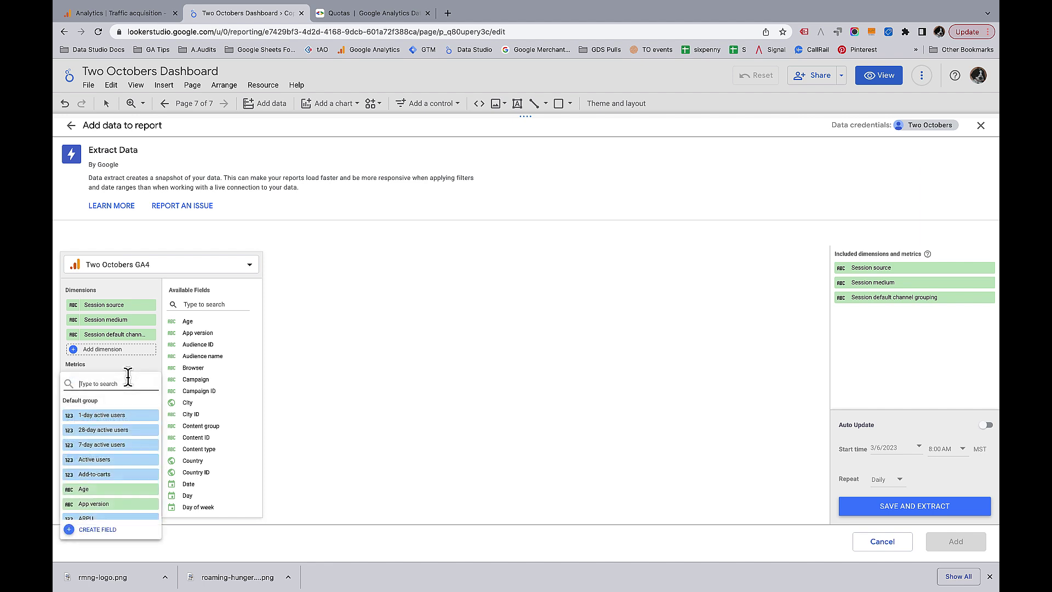
{"action": "type", "text": "Ses"}
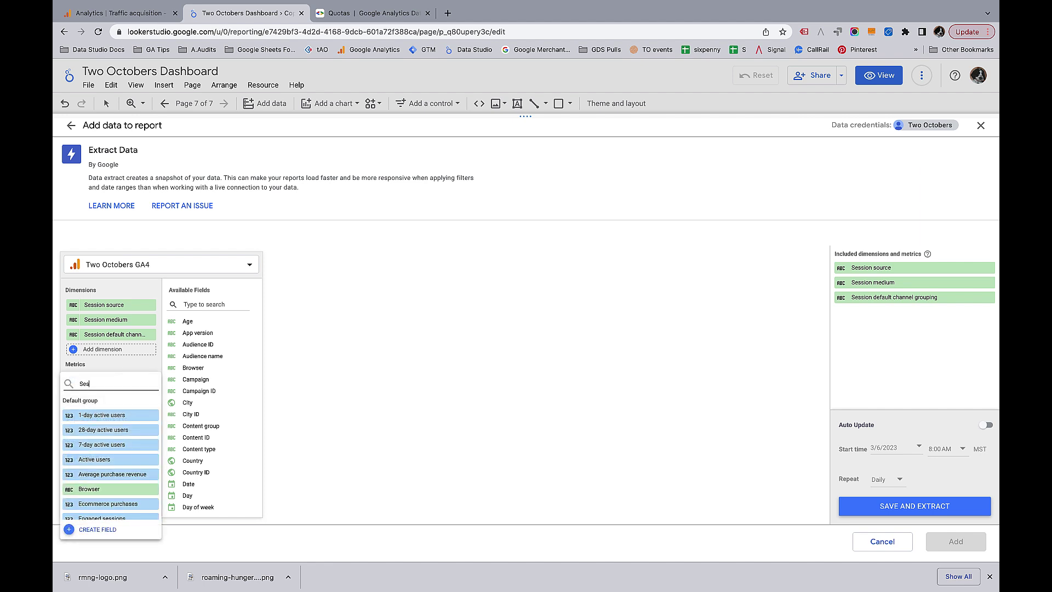
{"action": "type", "text": "sion"}
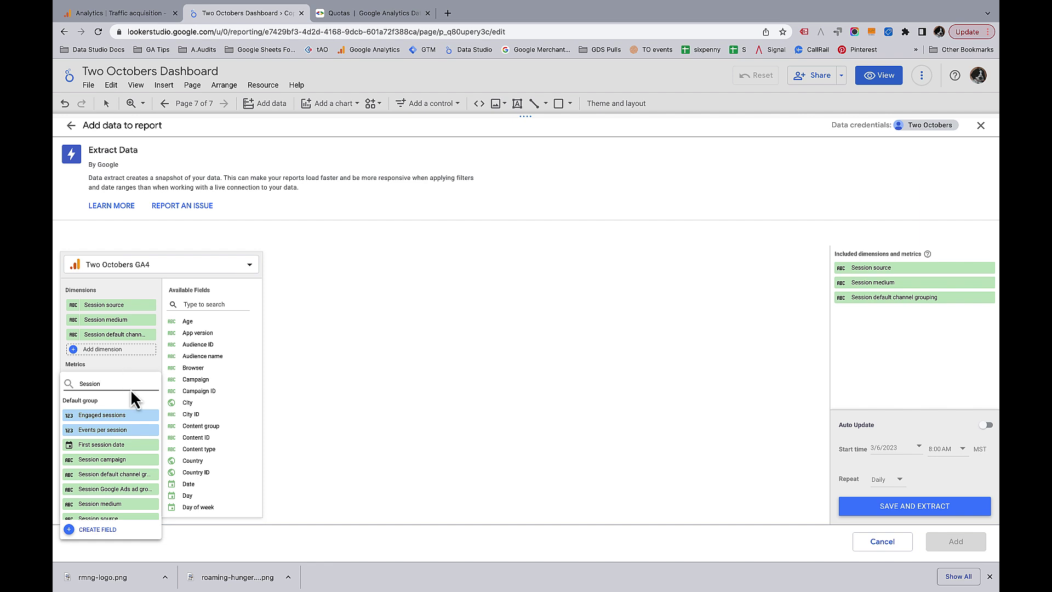
{"action": "scroll", "coordinate": [120, 430], "scroll_direction": "down", "scroll_amount": 2}
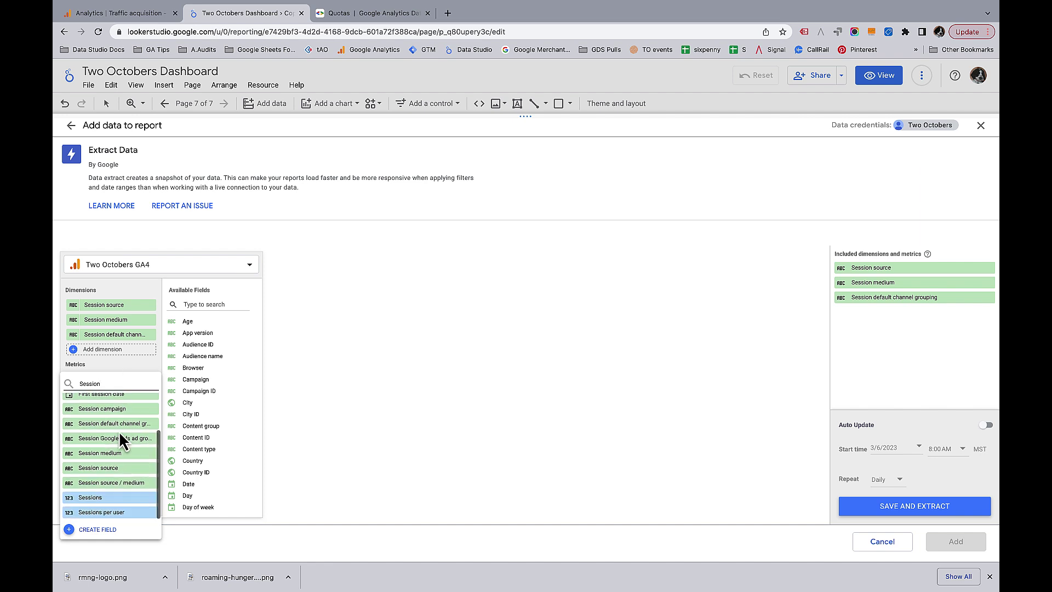
{"action": "left_click", "coordinate": [113, 503]}
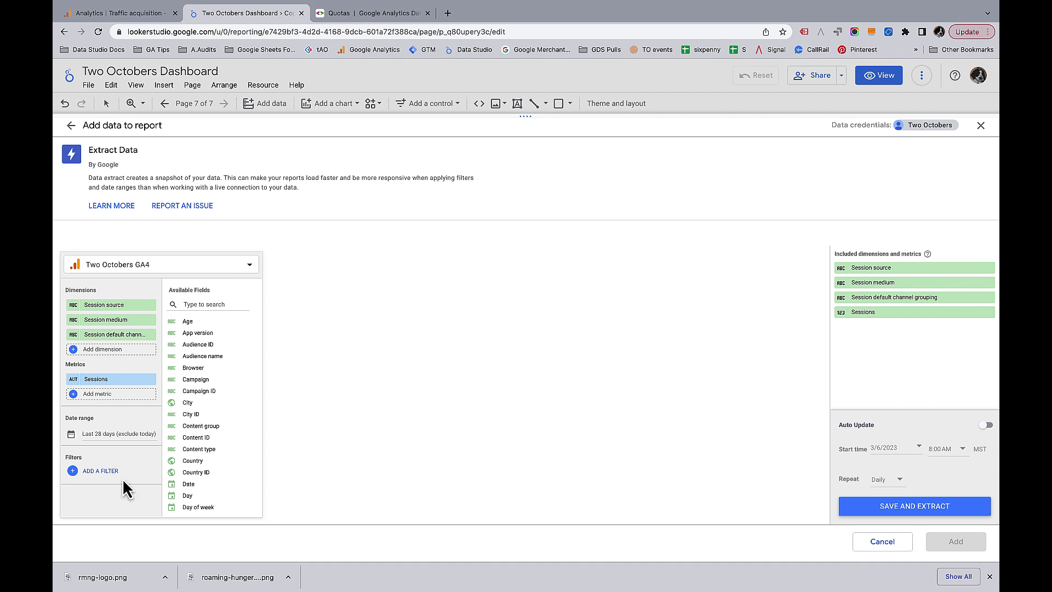
- Add Total users, New users, Engagement rate, Views, Scrolls, Events per session and Conversions as further metrics of the extract
{"action": "left_click", "coordinate": [128, 392]}
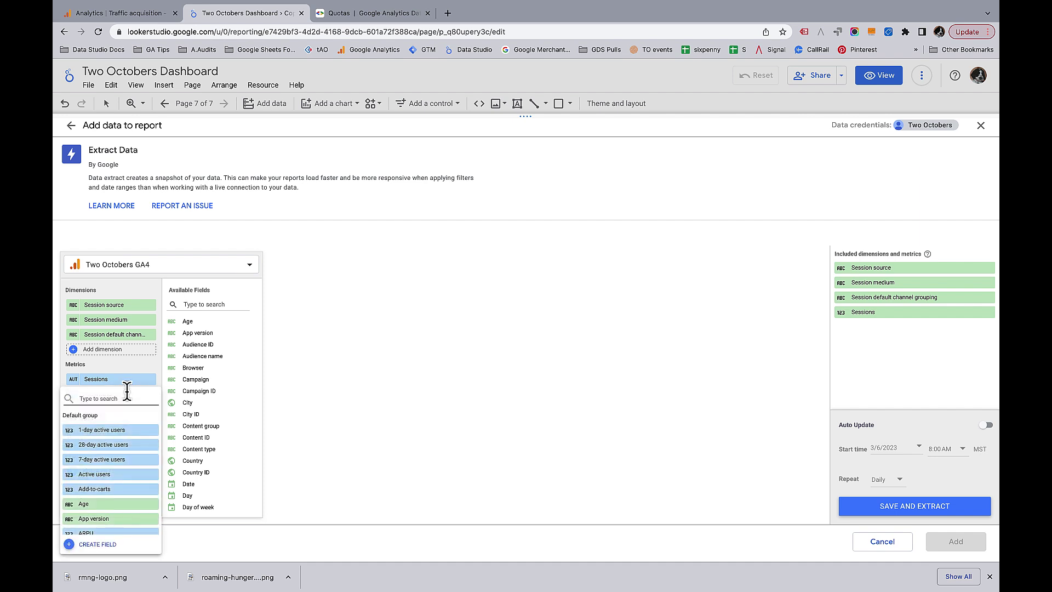
{"action": "left_click", "coordinate": [391, 409]}
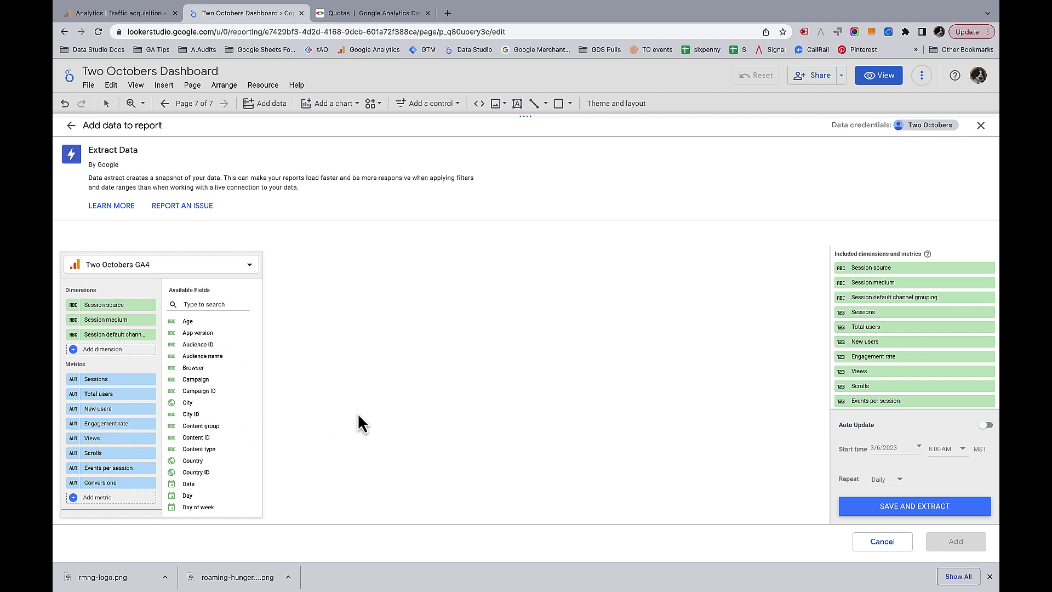
- Turn on Auto Update for the extract with the daily 8:00 AM schedule
{"action": "scroll", "coordinate": [241, 417], "scroll_direction": "down", "scroll_amount": 4}
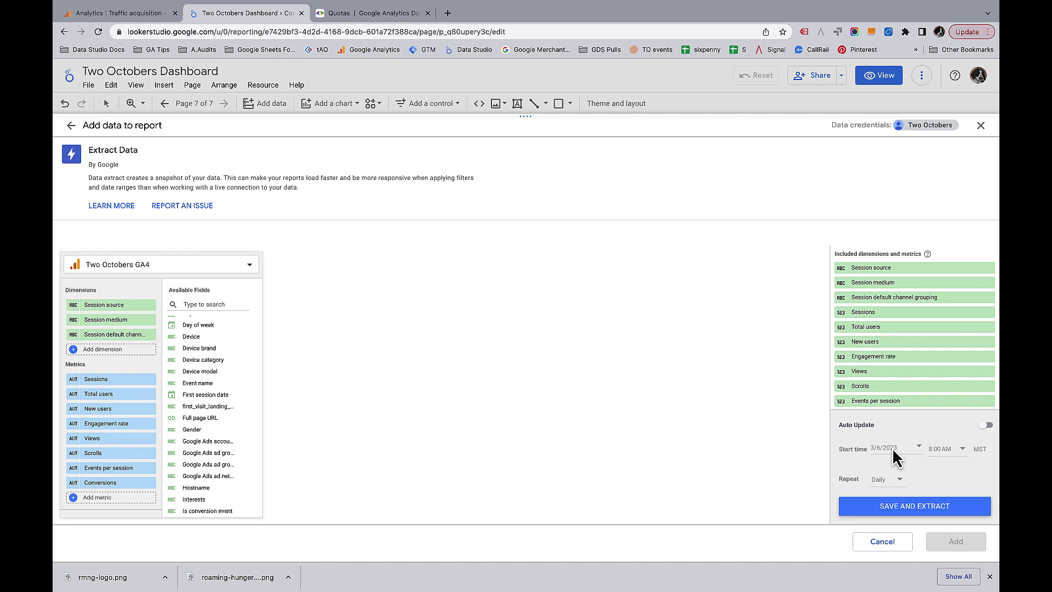
{"action": "left_click", "coordinate": [989, 427]}
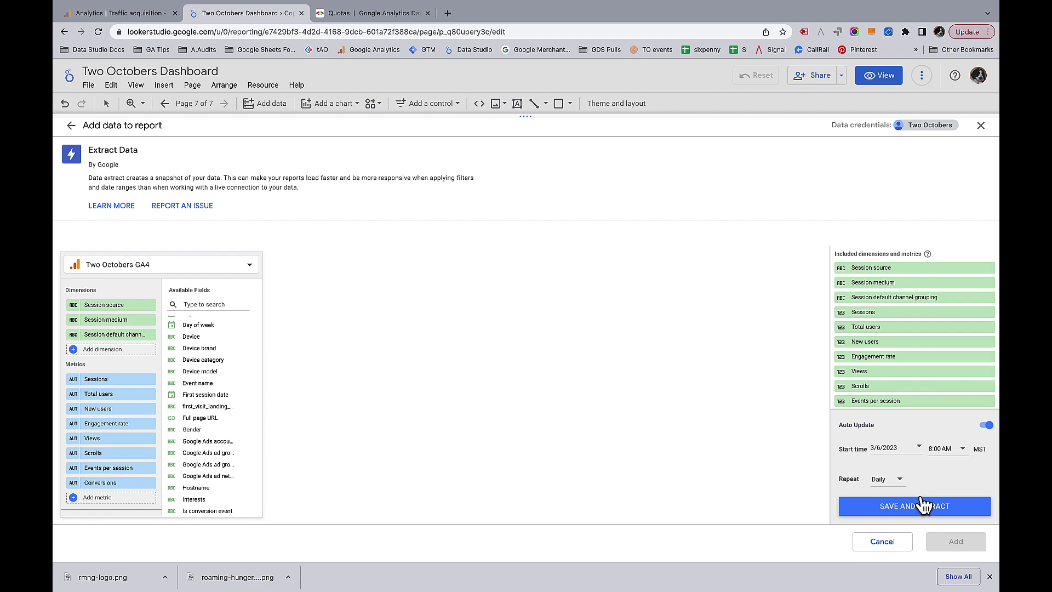
- Set the start of the extract's date range to December 1, 2022
{"action": "scroll", "coordinate": [148, 427], "scroll_direction": "down", "scroll_amount": 3}
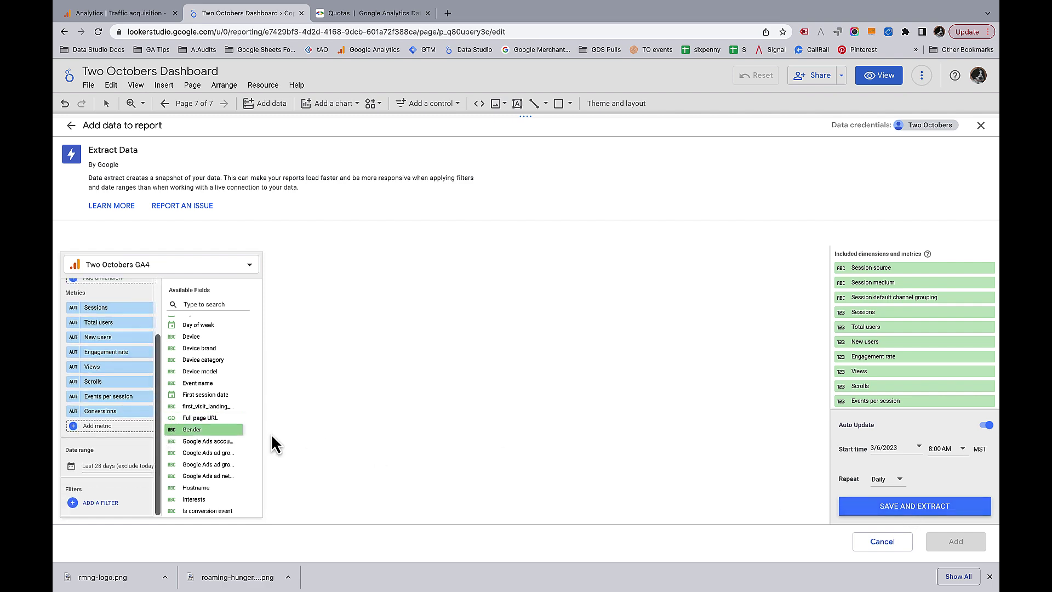
{"action": "left_click", "coordinate": [112, 465]}
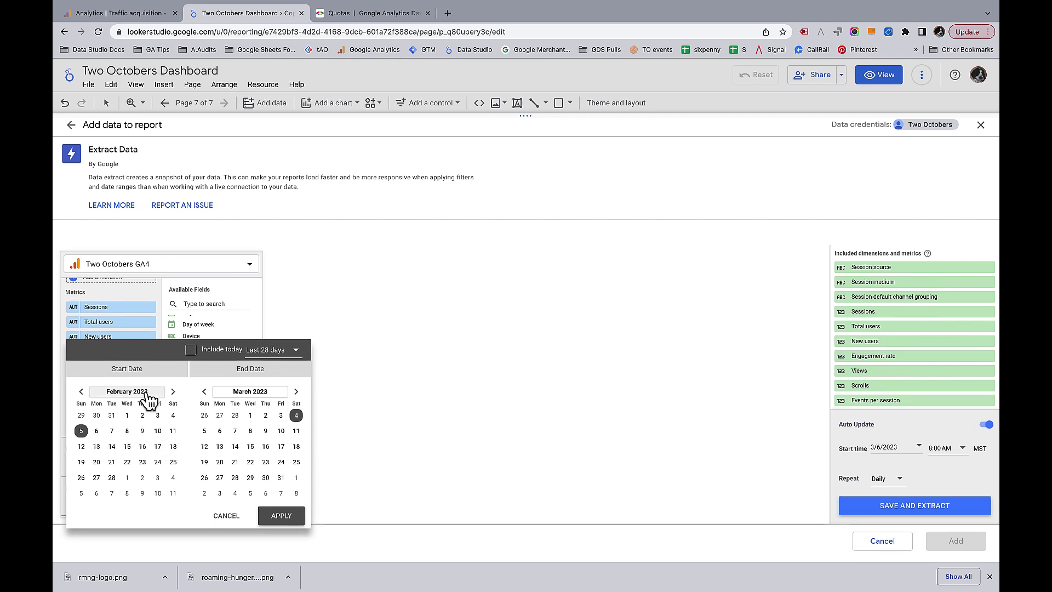
{"action": "left_click", "coordinate": [286, 355]}
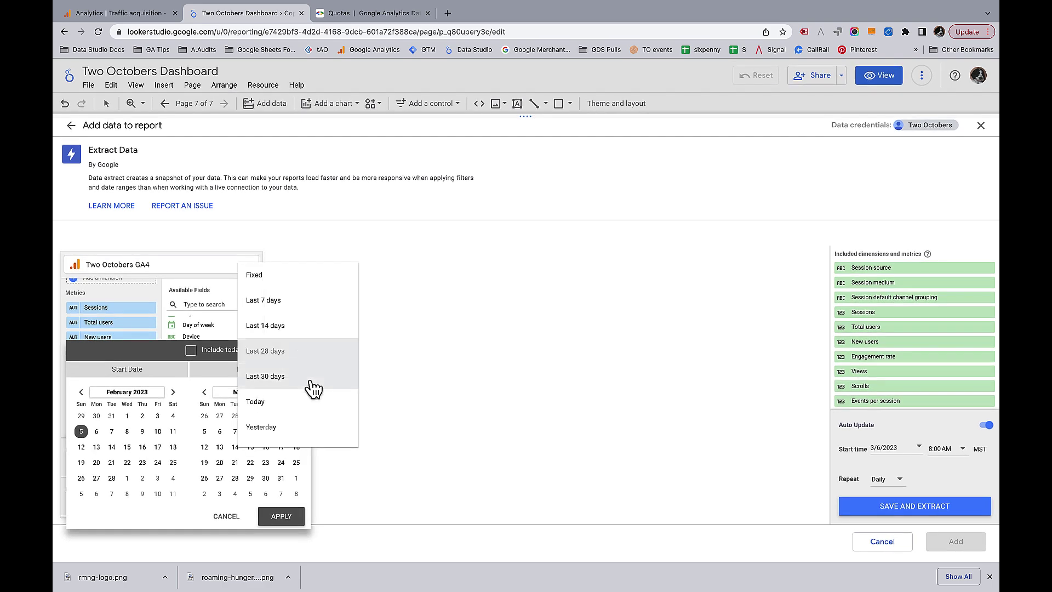
{"action": "left_click", "coordinate": [124, 353]}
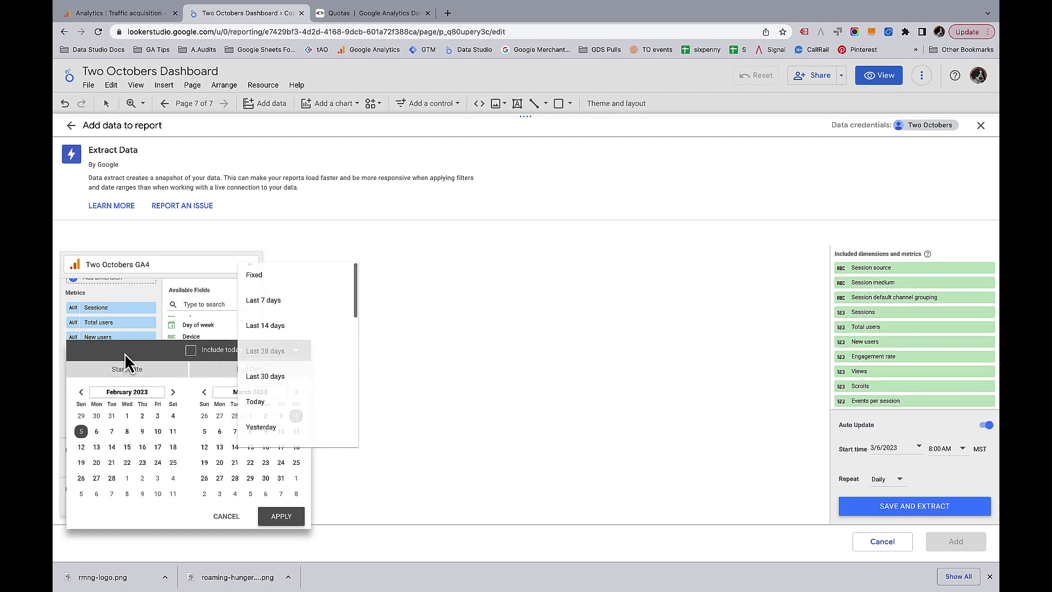
{"action": "left_click", "coordinate": [81, 392]}
{"action": "left_click", "coordinate": [81, 392]}
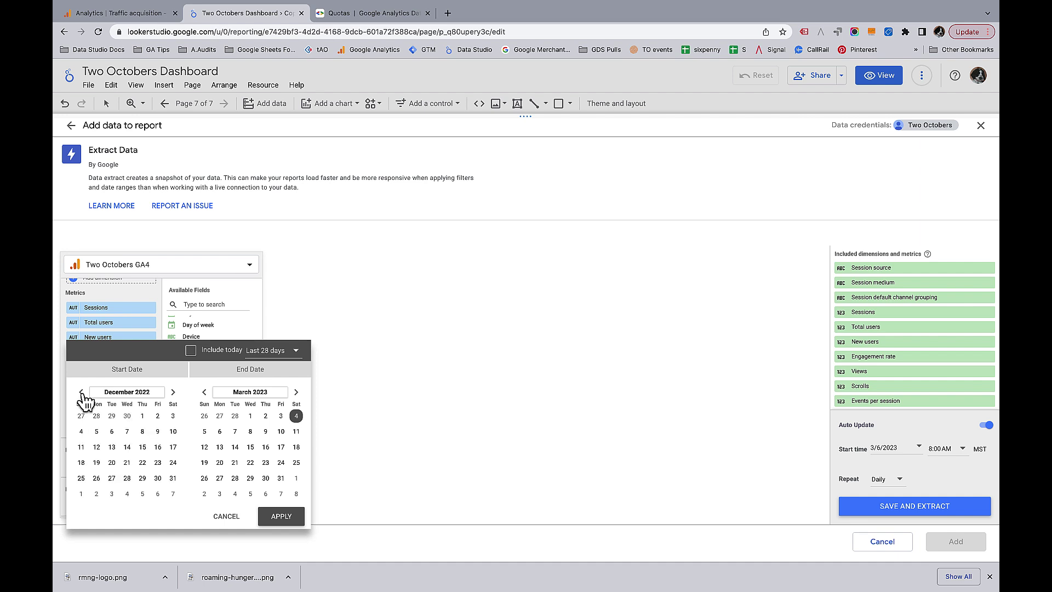
{"action": "left_click", "coordinate": [144, 417]}
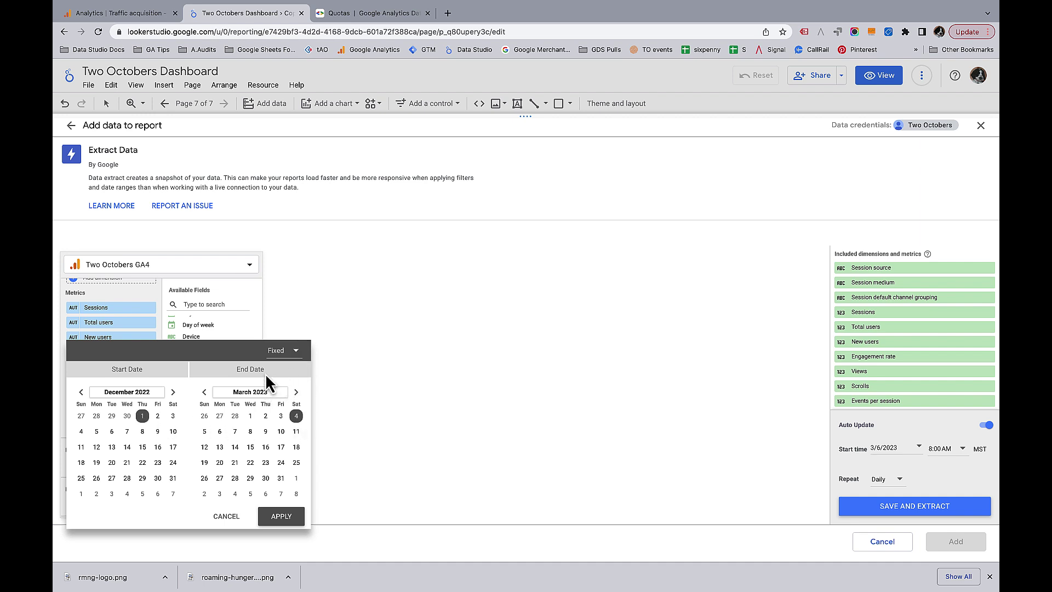
- Make the date range Advanced with its end date set to Today minus 1 day, and apply it
{"action": "left_click", "coordinate": [300, 354]}
{"action": "scroll", "coordinate": [286, 399], "scroll_direction": "down", "scroll_amount": 5}
{"action": "left_click", "coordinate": [298, 515]}
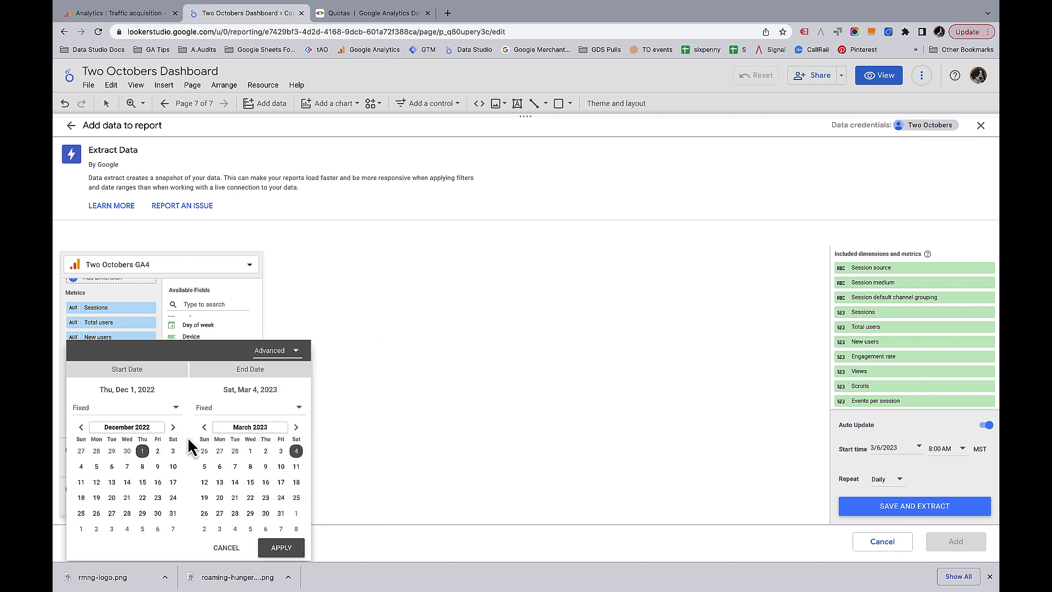
{"action": "left_click", "coordinate": [295, 450]}
{"action": "left_click", "coordinate": [257, 415]}
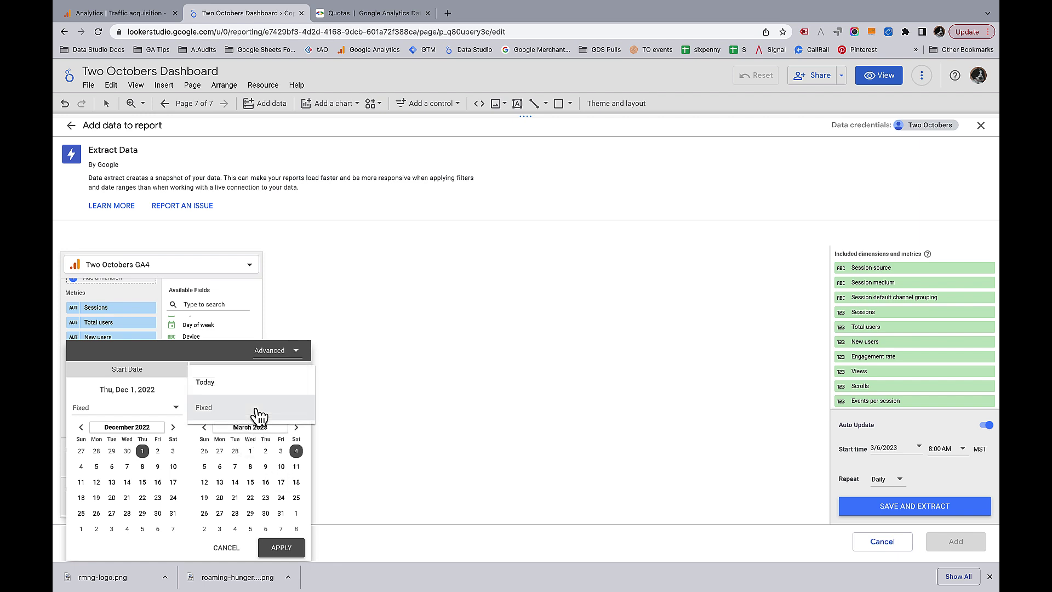
{"action": "left_click", "coordinate": [254, 392]}
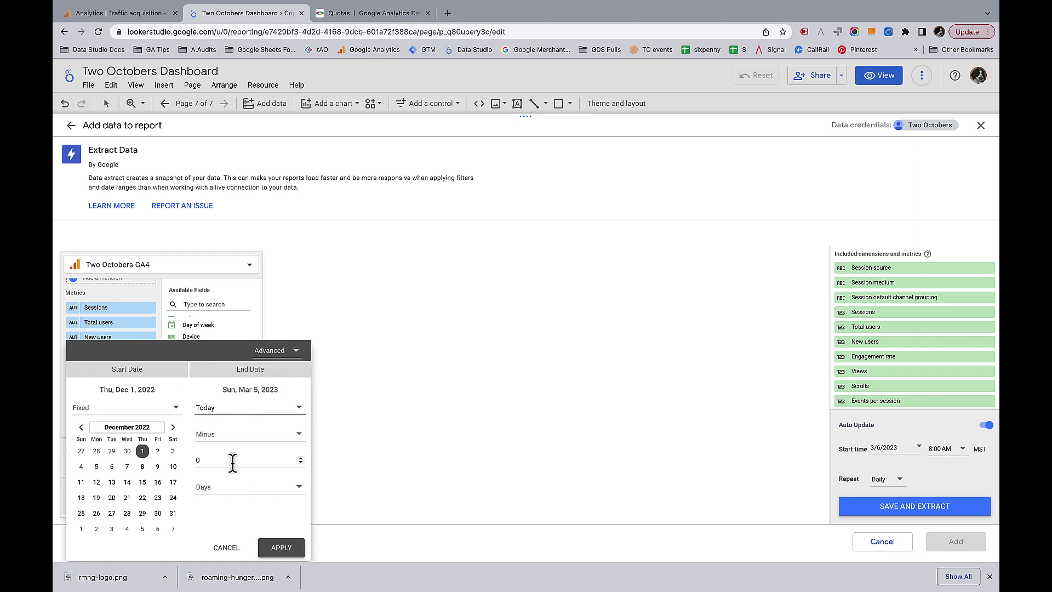
{"action": "left_click_drag", "start_coordinate": [223, 459], "coordinate": [186, 462]}
{"action": "type", "text": "1"}
{"action": "left_click", "coordinate": [281, 548]}
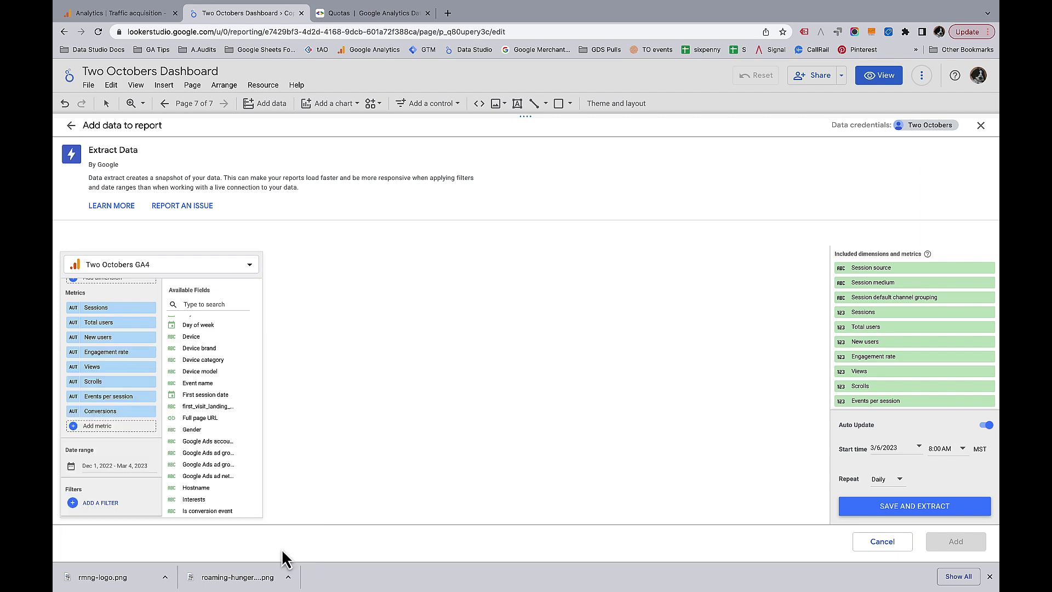
- Save and run the extract, adding it to the report as a data source
{"action": "left_click", "coordinate": [916, 503]}
{"action": "left_click", "coordinate": [919, 508]}
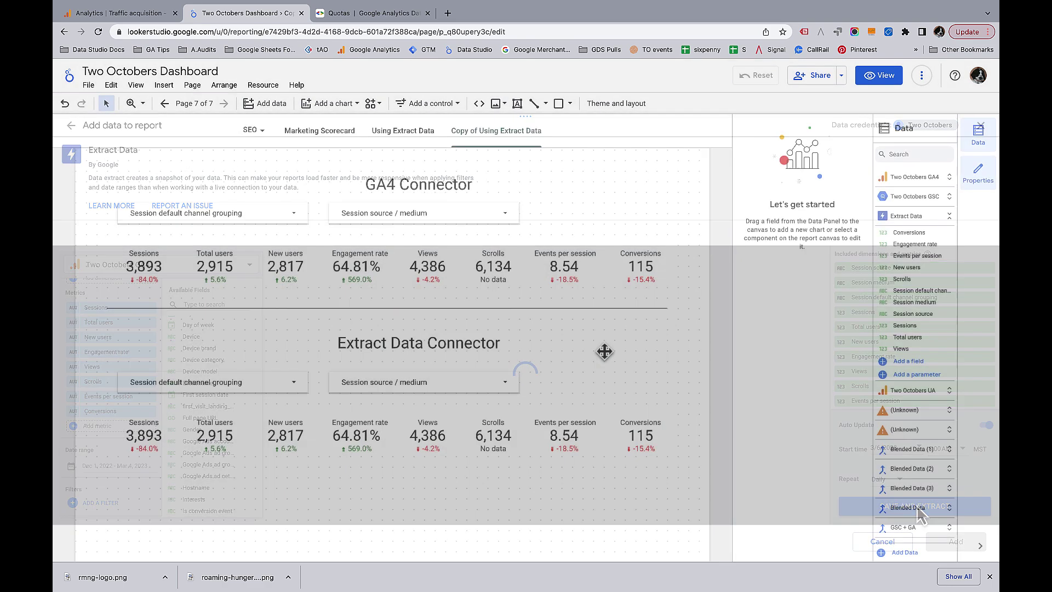
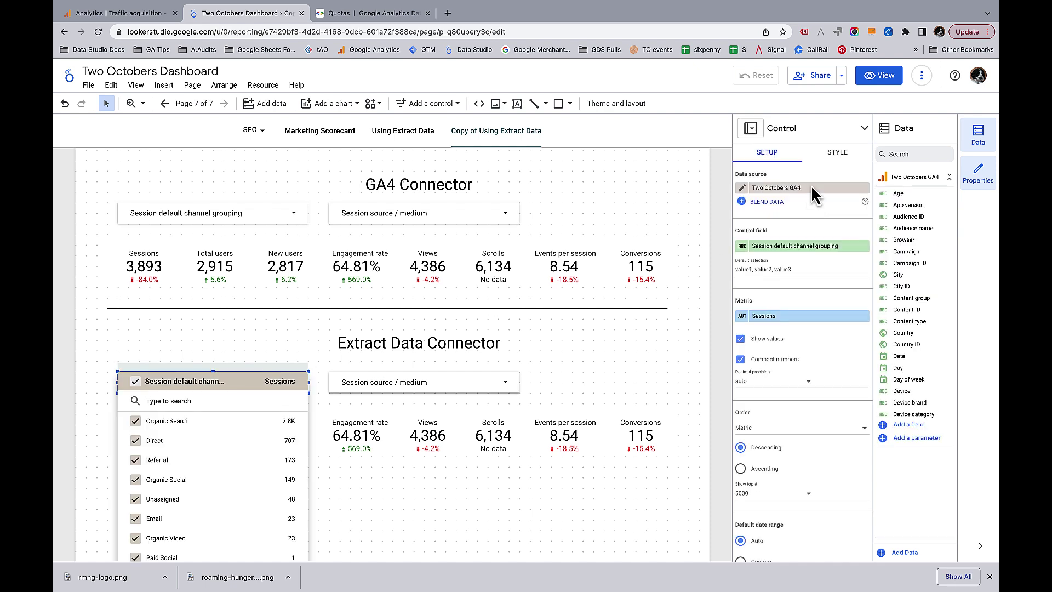
- Switch the Session default channel grouping control under Extract Data Connector to the Extract Data source
{"action": "left_click", "coordinate": [815, 198]}
{"action": "left_click", "coordinate": [815, 190]}
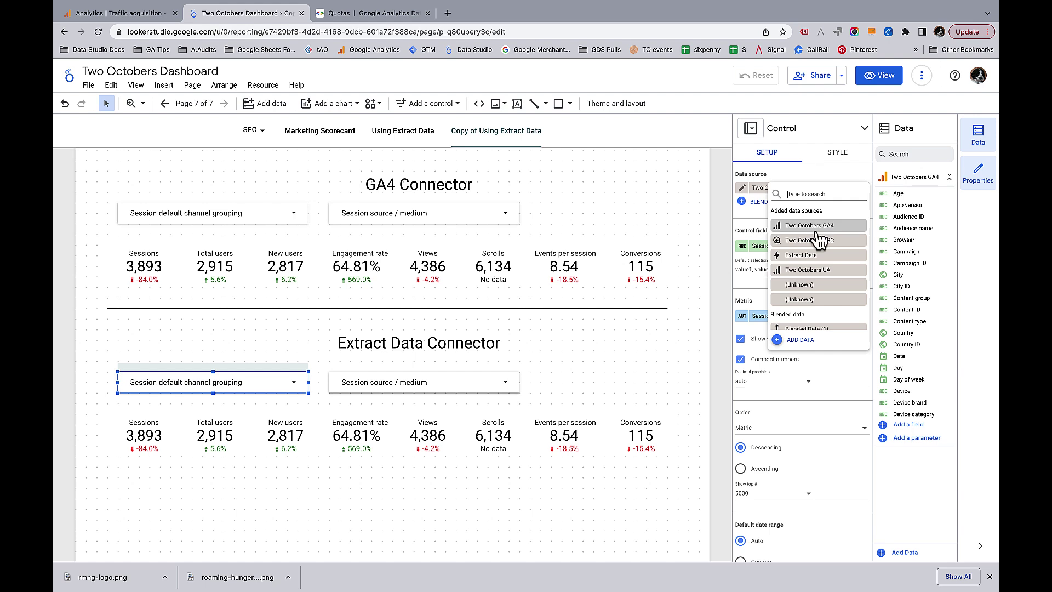
{"action": "left_click", "coordinate": [818, 259]}
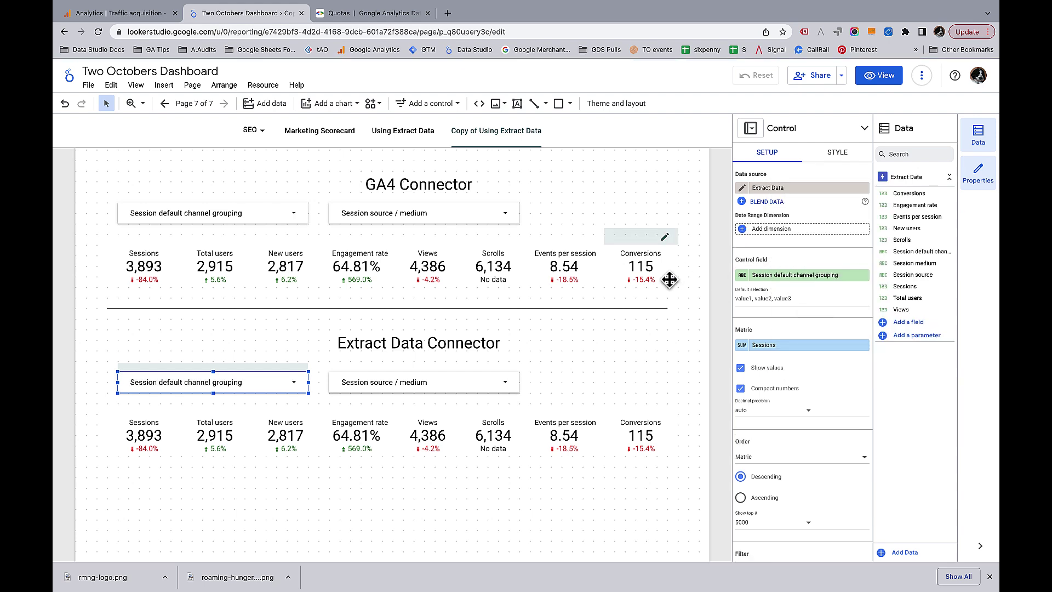
- Switch the Session source / medium control under Extract Data Connector to the Extract Data source
{"action": "left_click", "coordinate": [467, 388]}
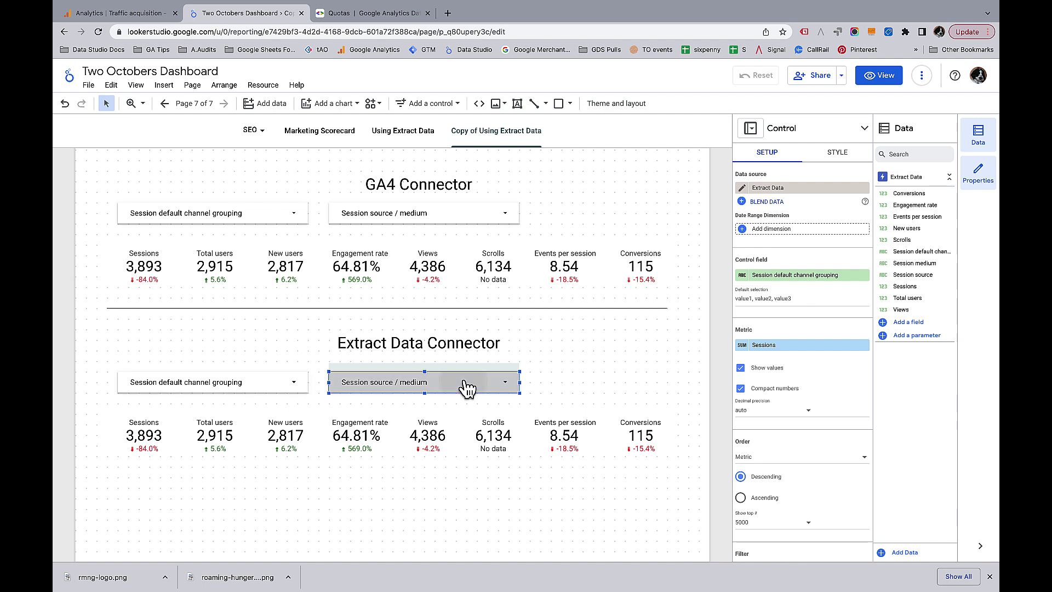
{"action": "left_click", "coordinate": [554, 350]}
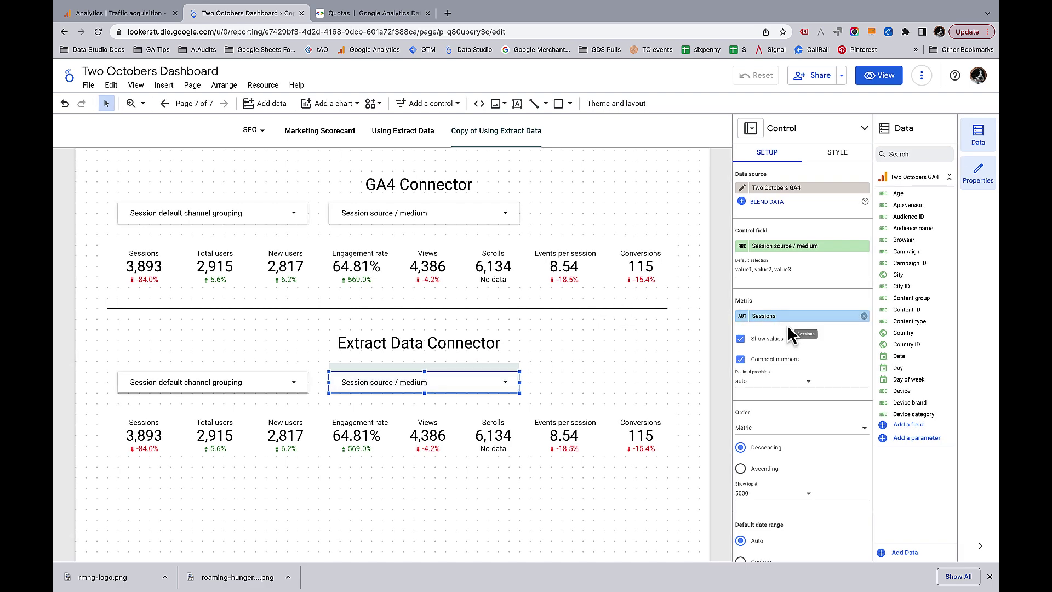
{"action": "left_click", "coordinate": [794, 245]}
{"action": "left_click", "coordinate": [813, 193]}
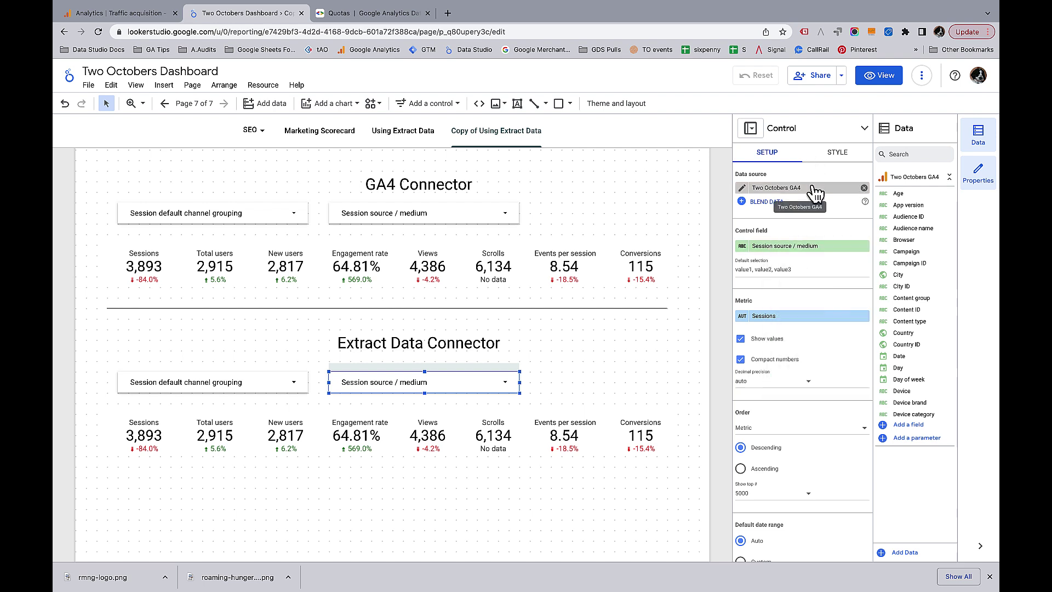
{"action": "left_click", "coordinate": [816, 255]}
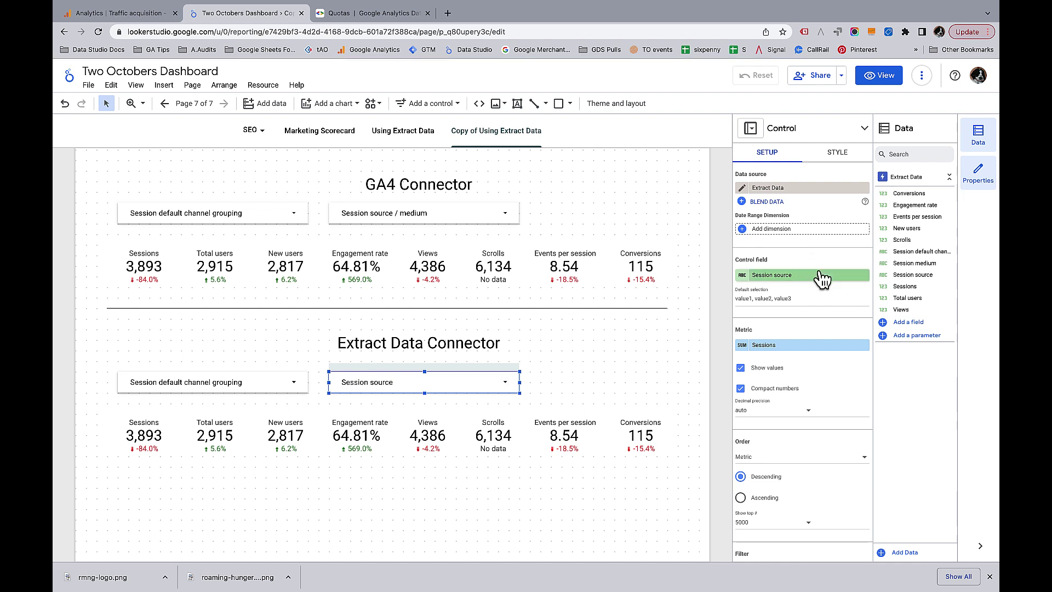
- Create a new control field named "Session source / medium" for the Session source control under Extract Data Connector
{"action": "left_click", "coordinate": [811, 275]}
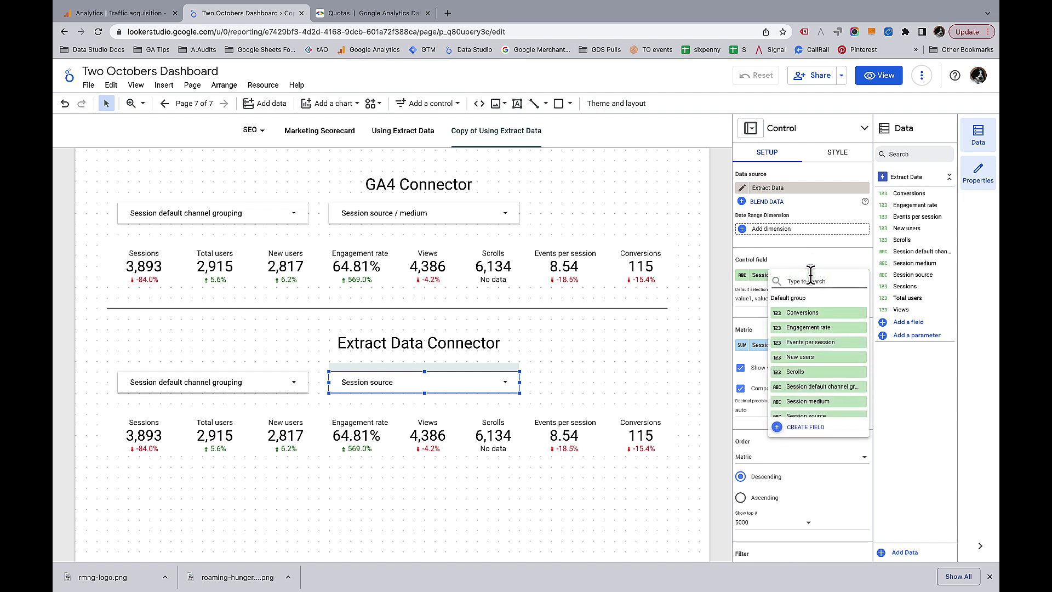
{"action": "left_click", "coordinate": [811, 427]}
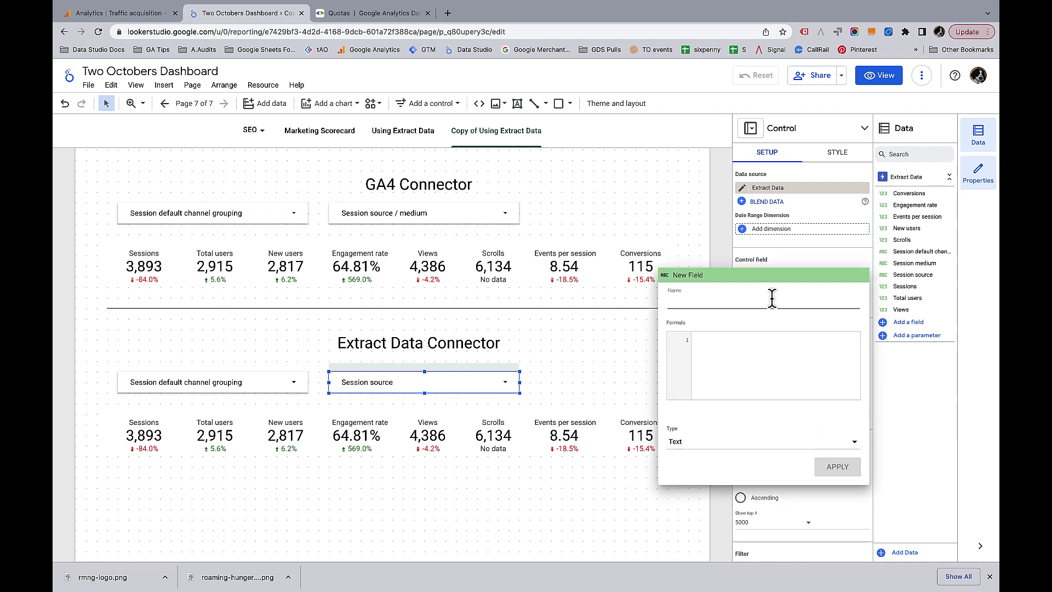
{"action": "type", "text": "Se"}
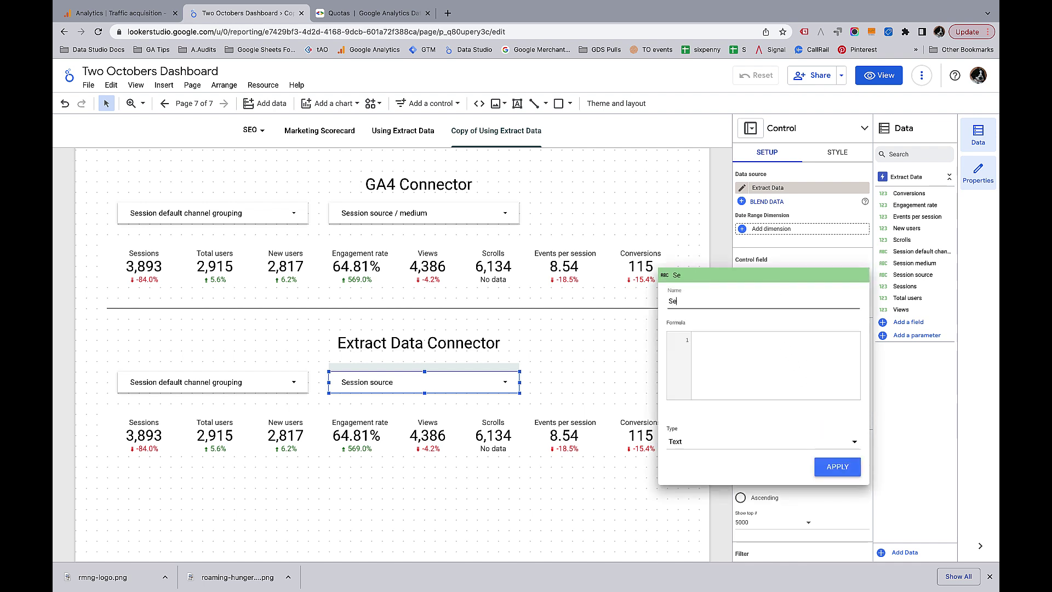
{"action": "type", "text": "ssion source / medium"}
- Give the new field the formula CONCAT(Session source," / ",Session medium) and apply it
{"action": "left_click", "coordinate": [788, 353]}
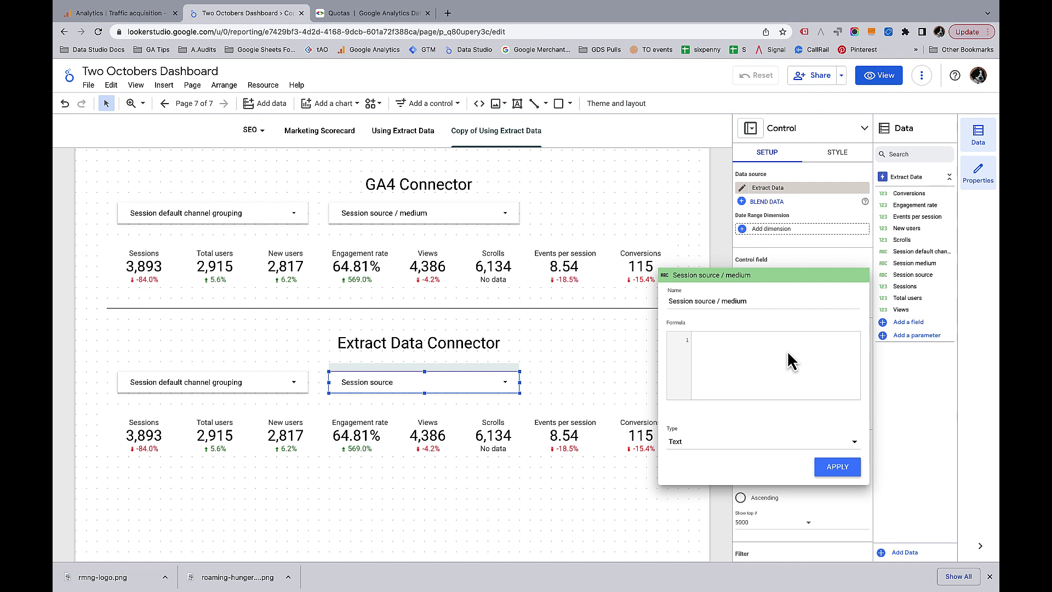
{"action": "type", "text": "="}
{"action": "type", "text": "CONCA"}
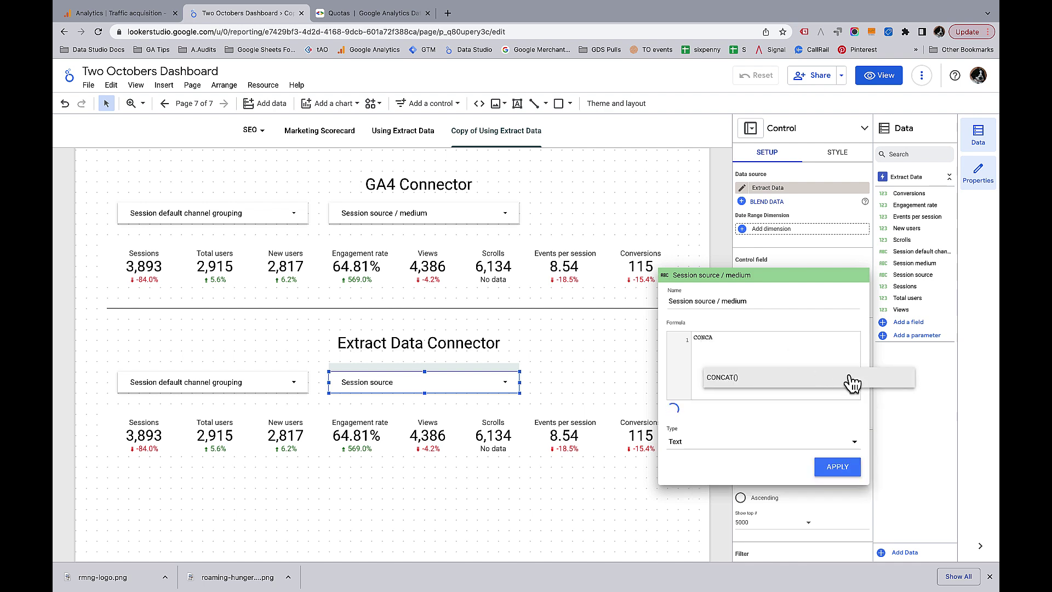
{"action": "left_click", "coordinate": [755, 380]}
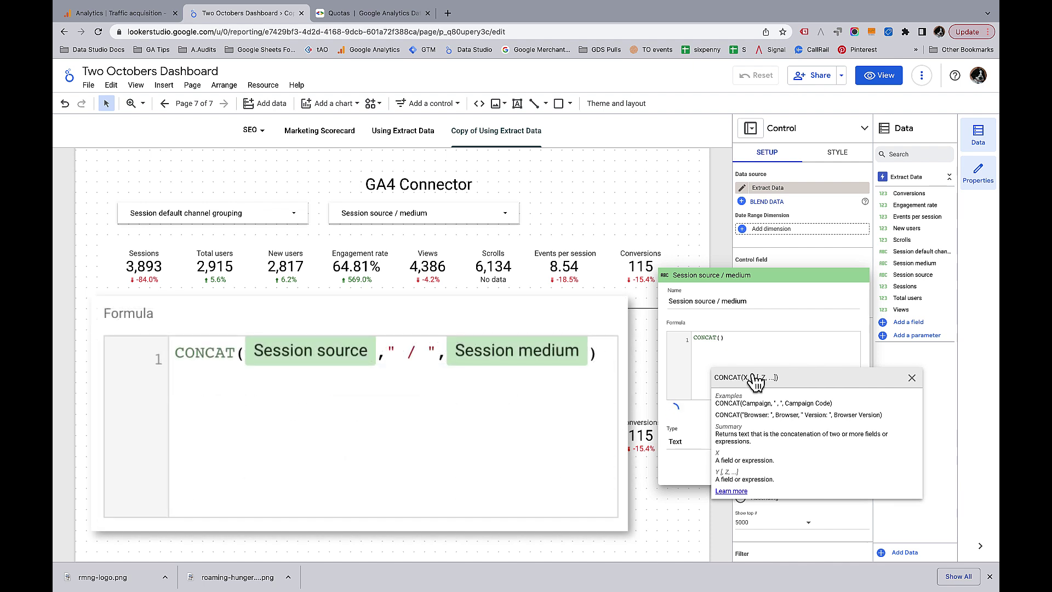
{"action": "type", "text": "Se"}
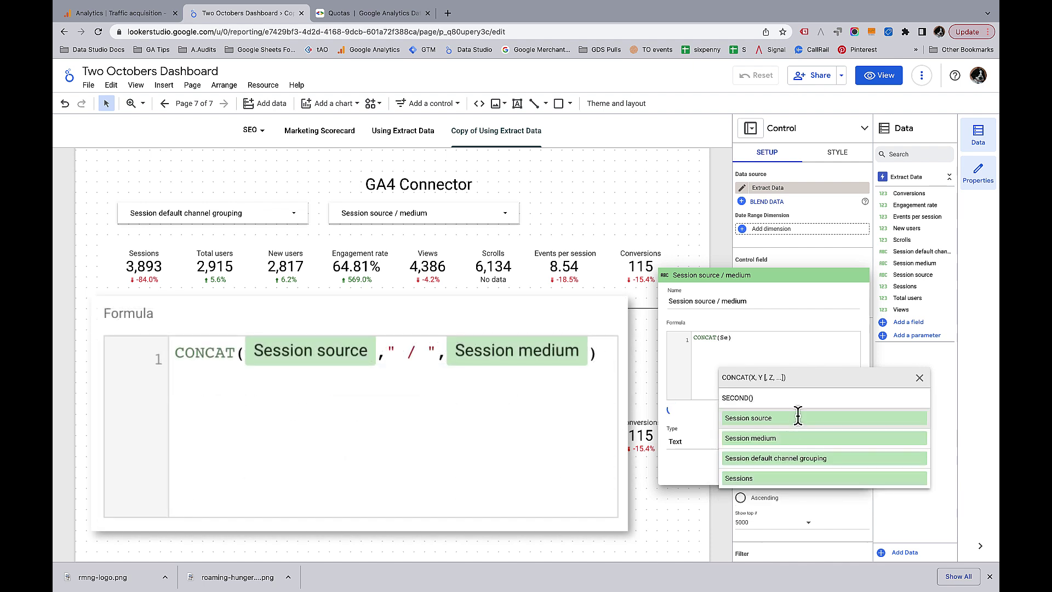
{"action": "left_click", "coordinate": [799, 420]}
{"action": "type", "text": ","}
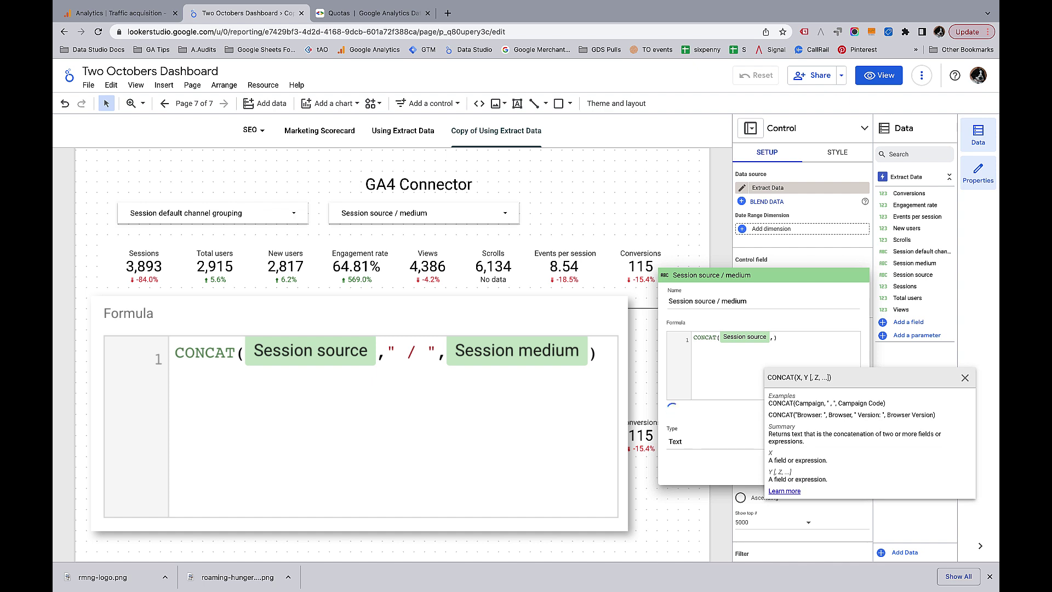
{"action": "type", "text": "\" / "}
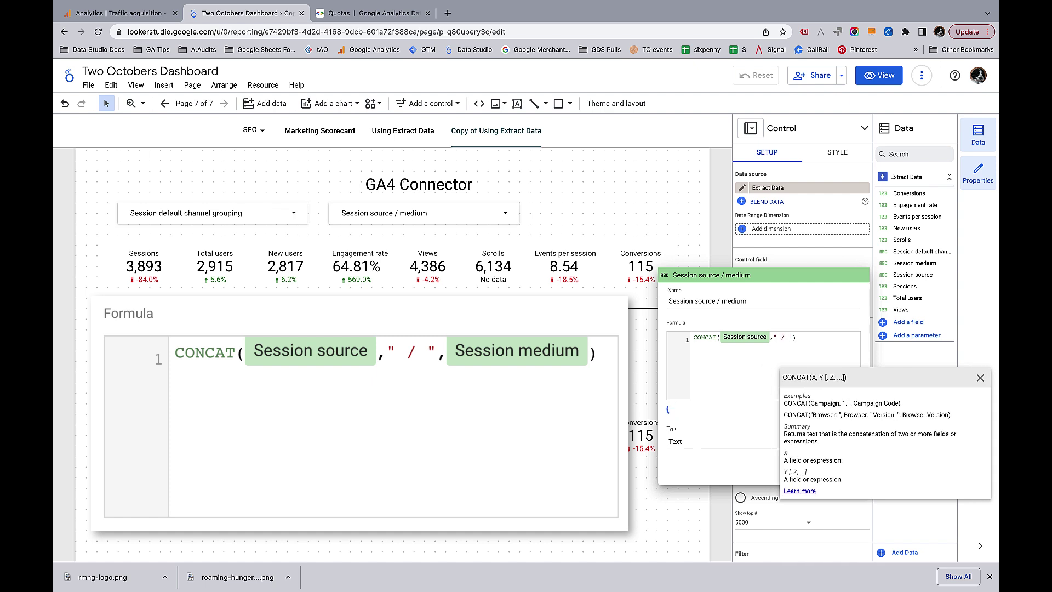
{"action": "type", "text": "\""}
{"action": "type", "text": ","}
{"action": "type", "text": "Ses"}
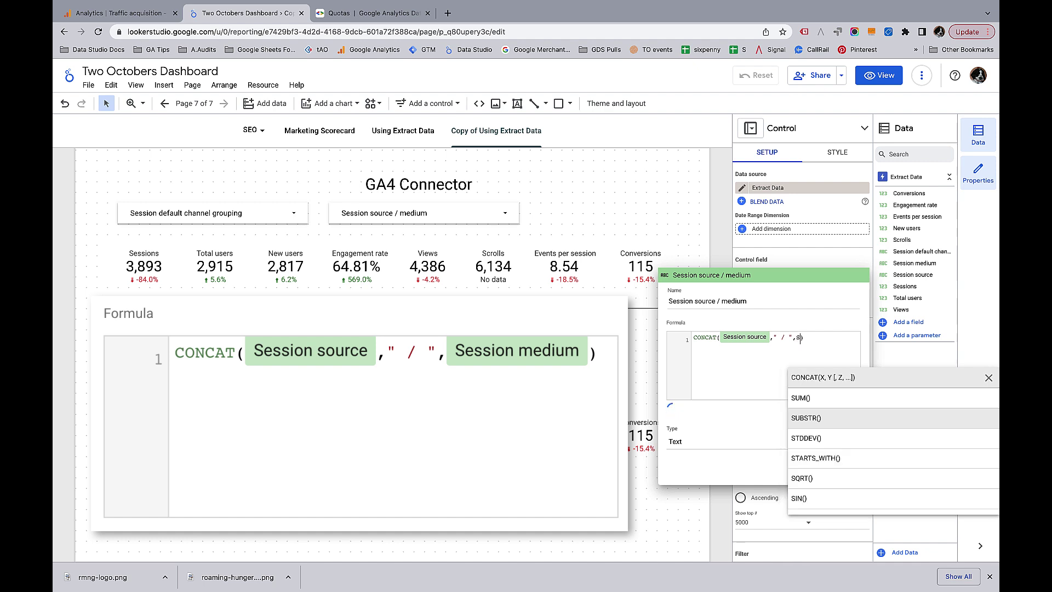
{"action": "left_click", "coordinate": [858, 419]}
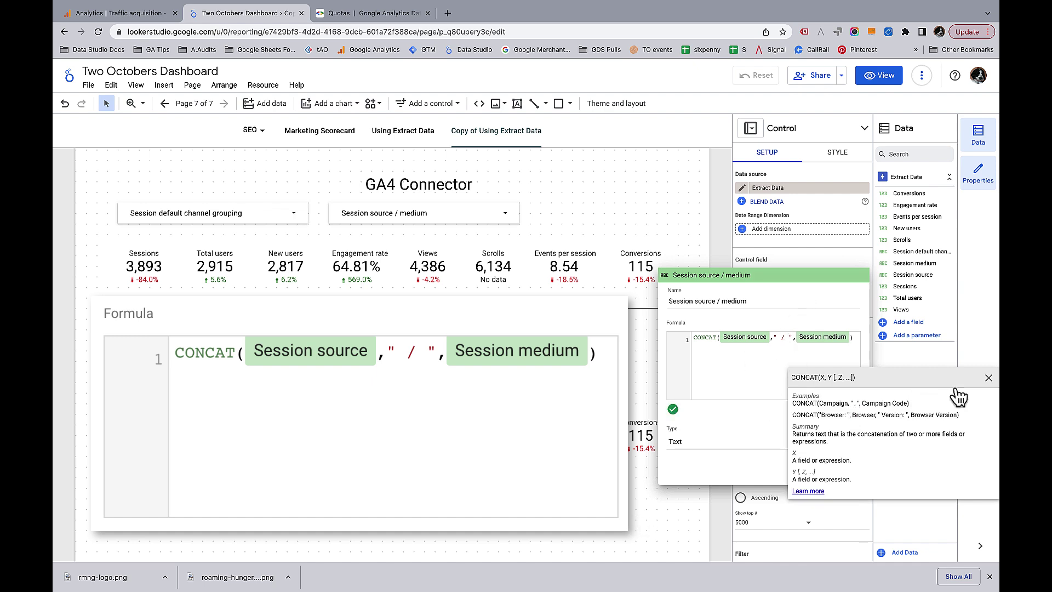
{"action": "left_click", "coordinate": [988, 378]}
{"action": "left_click", "coordinate": [846, 468]}
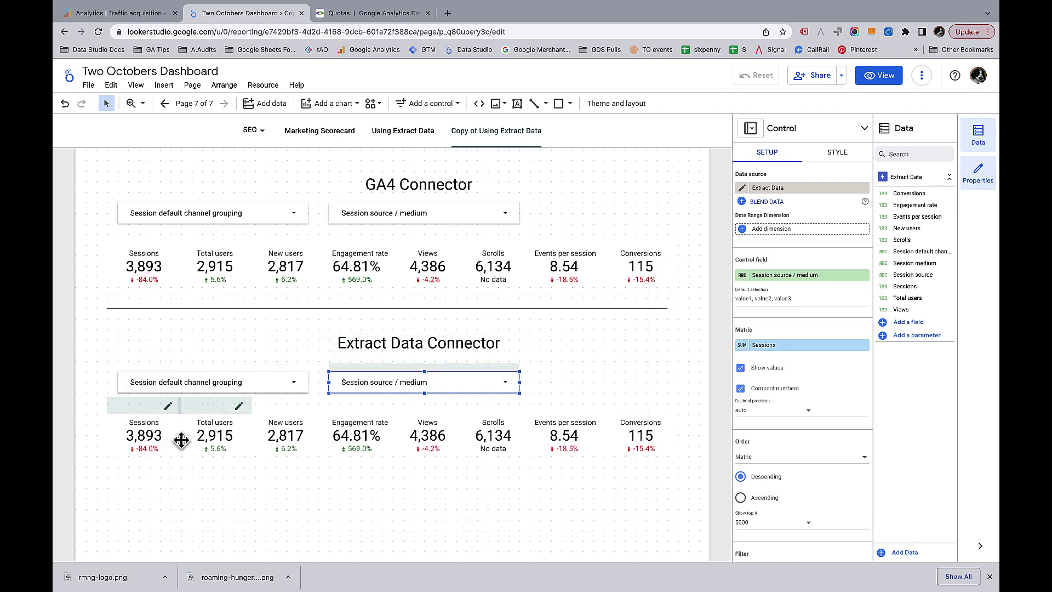
- Switch the Sessions scorecard under Extract Data Connector to the Extract Data source and check its available date range dimensions
{"action": "left_click", "coordinate": [139, 436]}
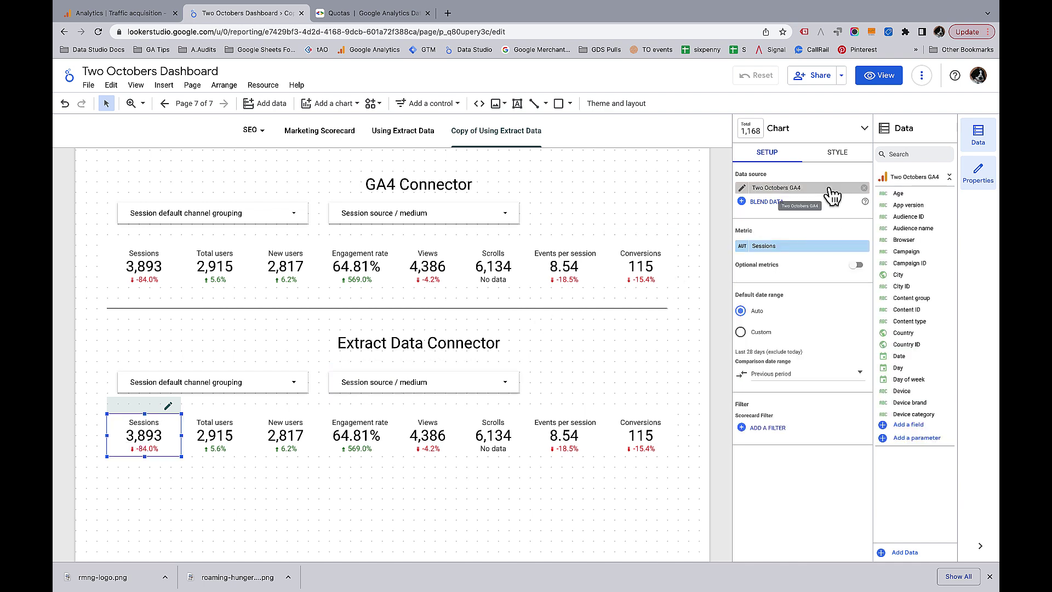
{"action": "left_click", "coordinate": [829, 189]}
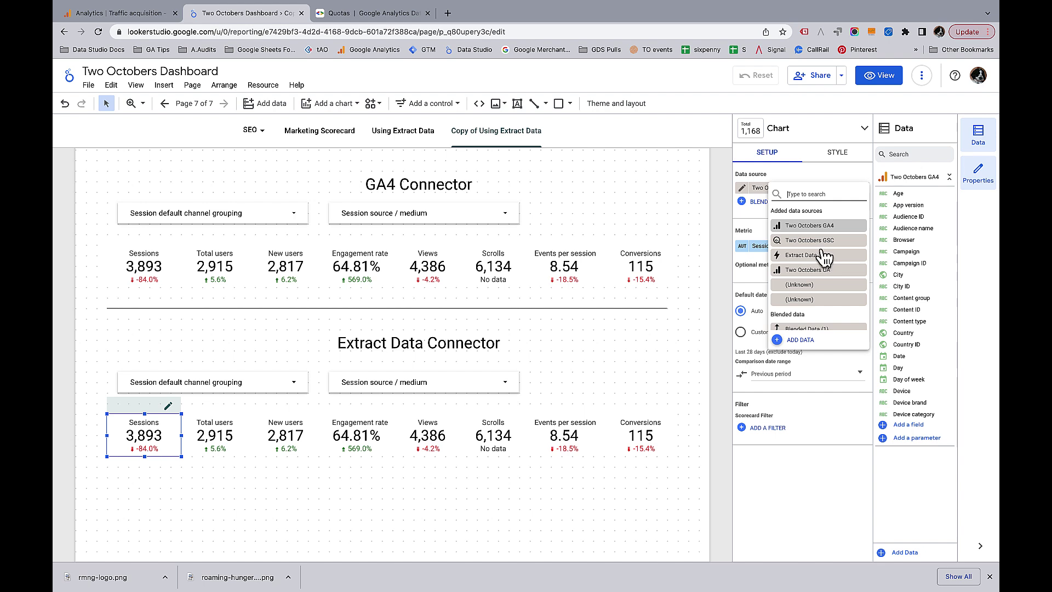
{"action": "left_click", "coordinate": [816, 257]}
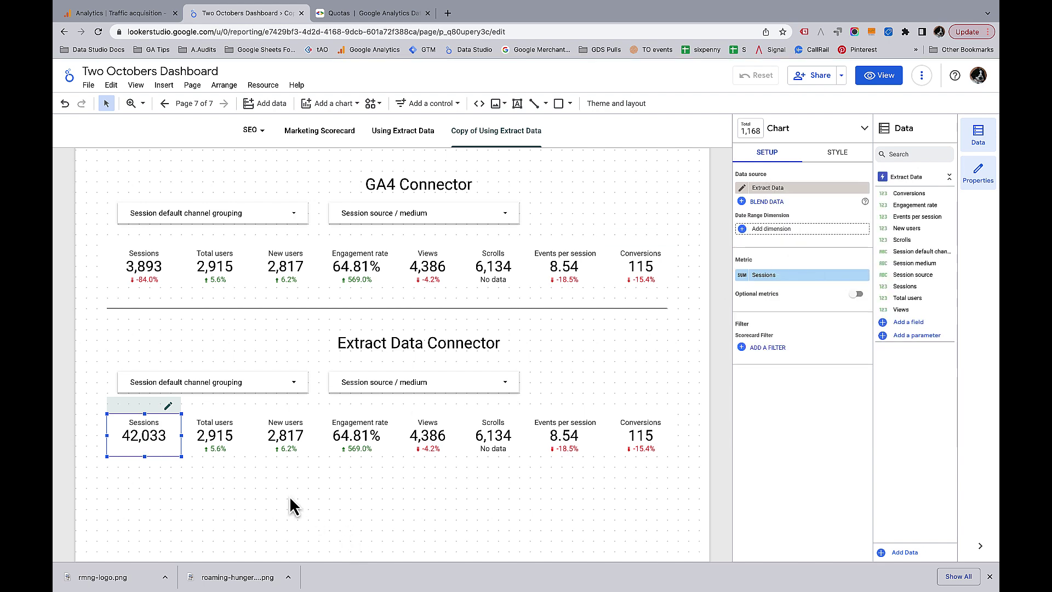
{"action": "left_click", "coordinate": [821, 232]}
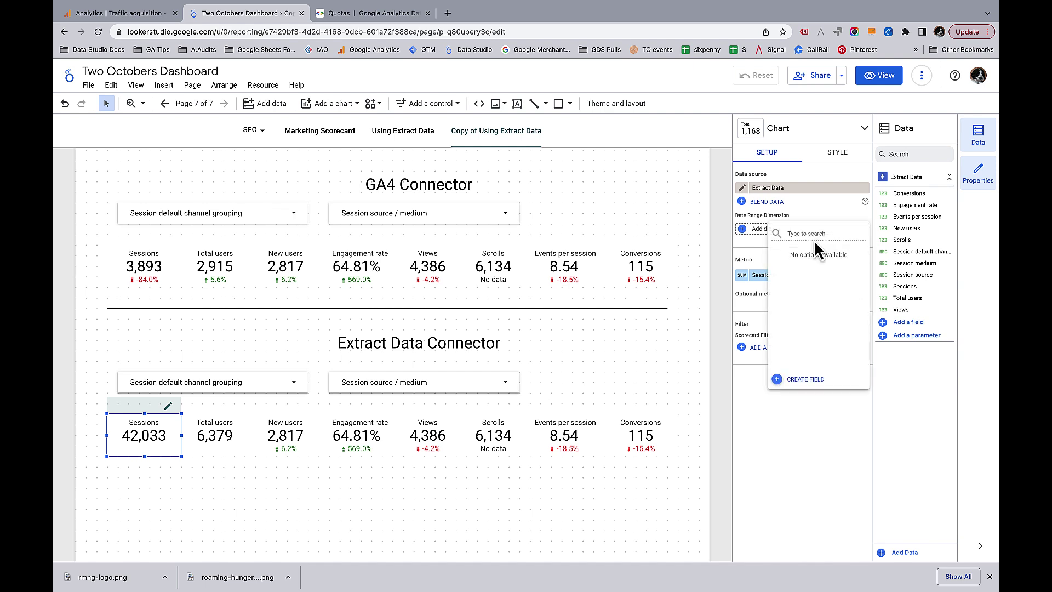
{"action": "left_click", "coordinate": [809, 210]}
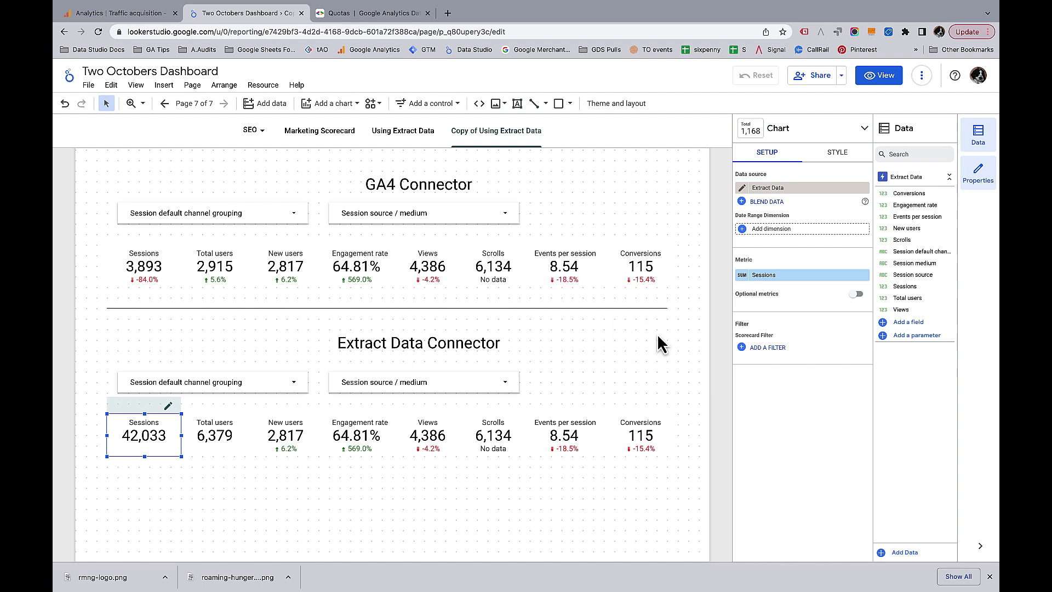
- Open the connection settings of the Extract Data source from the report's added data sources
{"action": "left_click", "coordinate": [264, 88]}
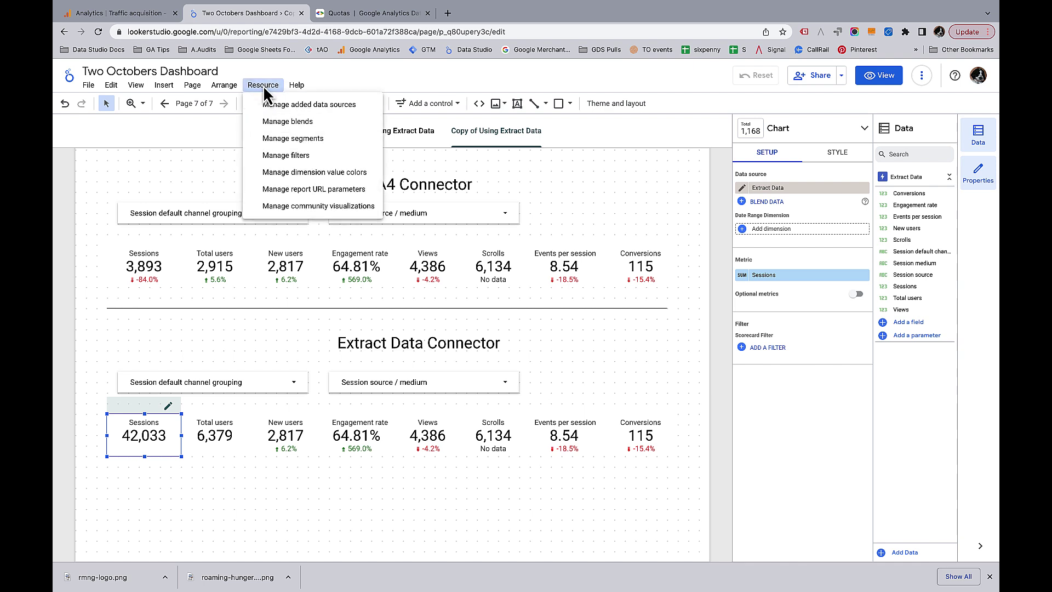
{"action": "left_click", "coordinate": [308, 106]}
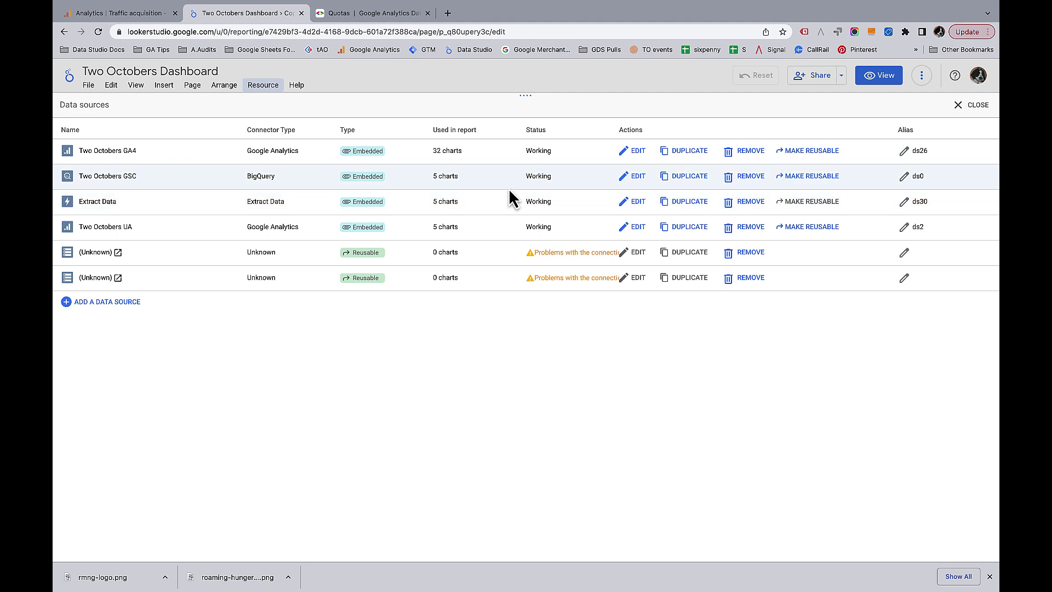
{"action": "left_click", "coordinate": [638, 202]}
{"action": "left_click", "coordinate": [542, 301]}
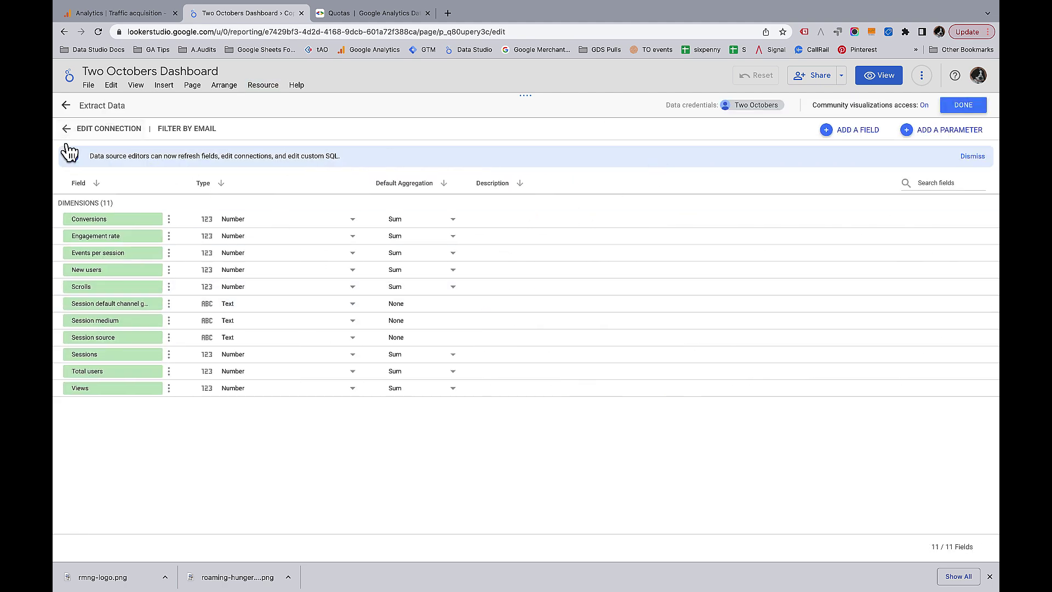
{"action": "left_click", "coordinate": [105, 128]}
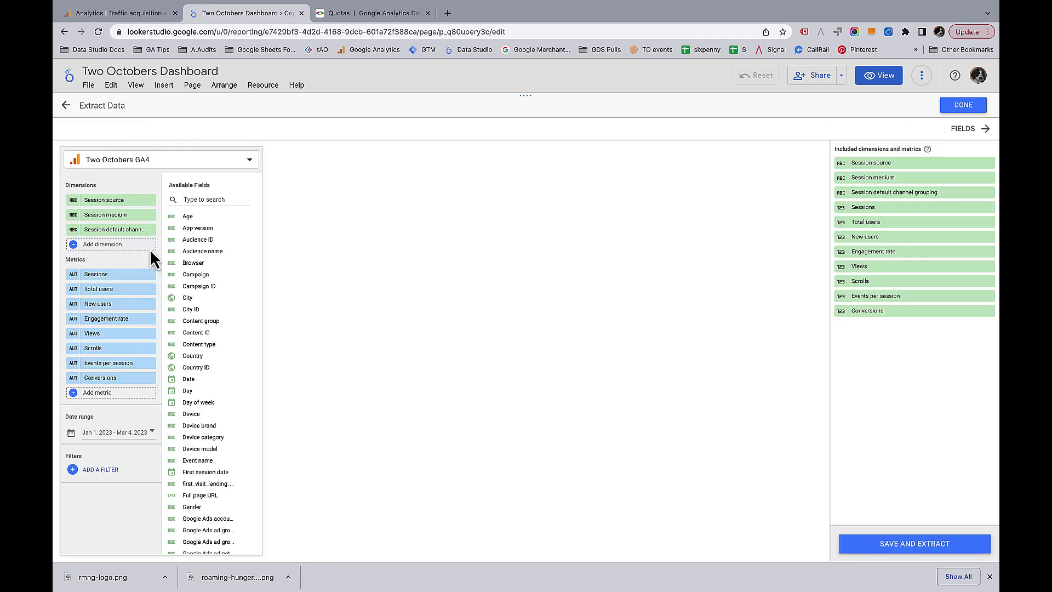
- Add the Date dimension to the extract, save and run it, and return to the report page
{"action": "left_click", "coordinate": [119, 244]}
{"action": "type", "text": "Date"}
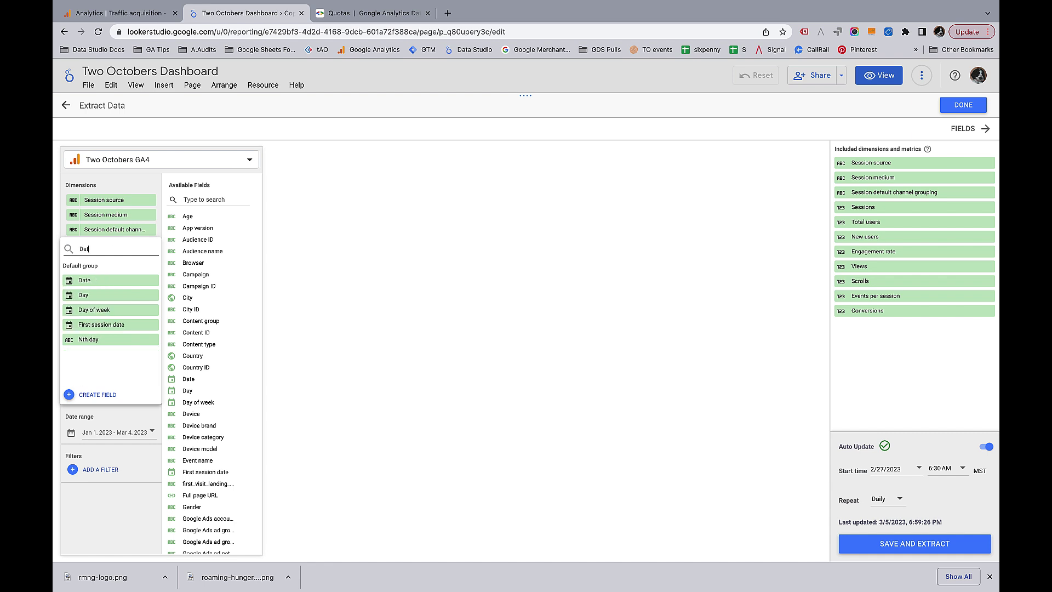
{"action": "left_click", "coordinate": [118, 281]}
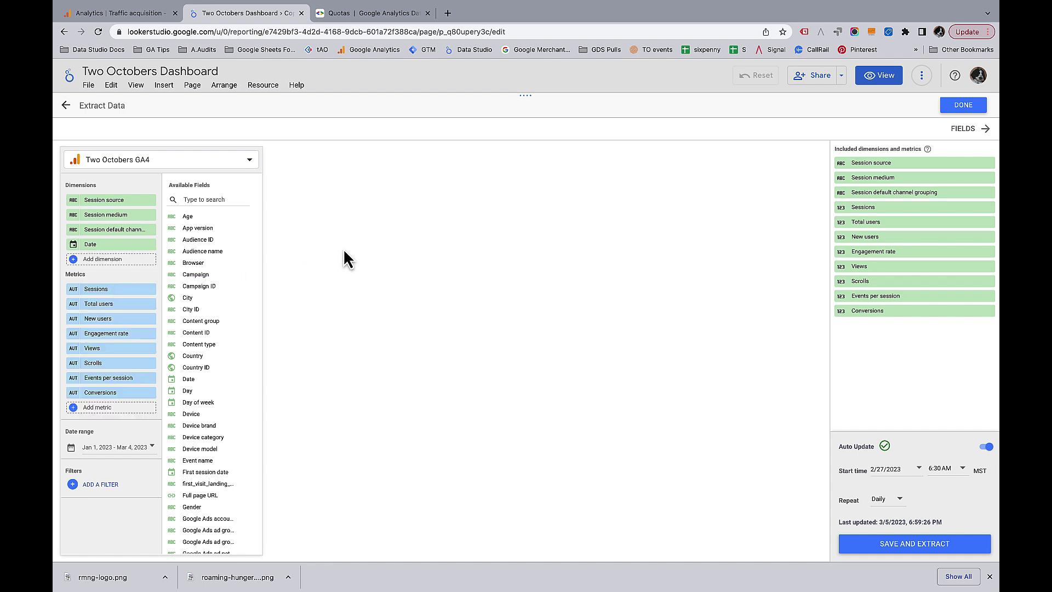
{"action": "left_click", "coordinate": [917, 550]}
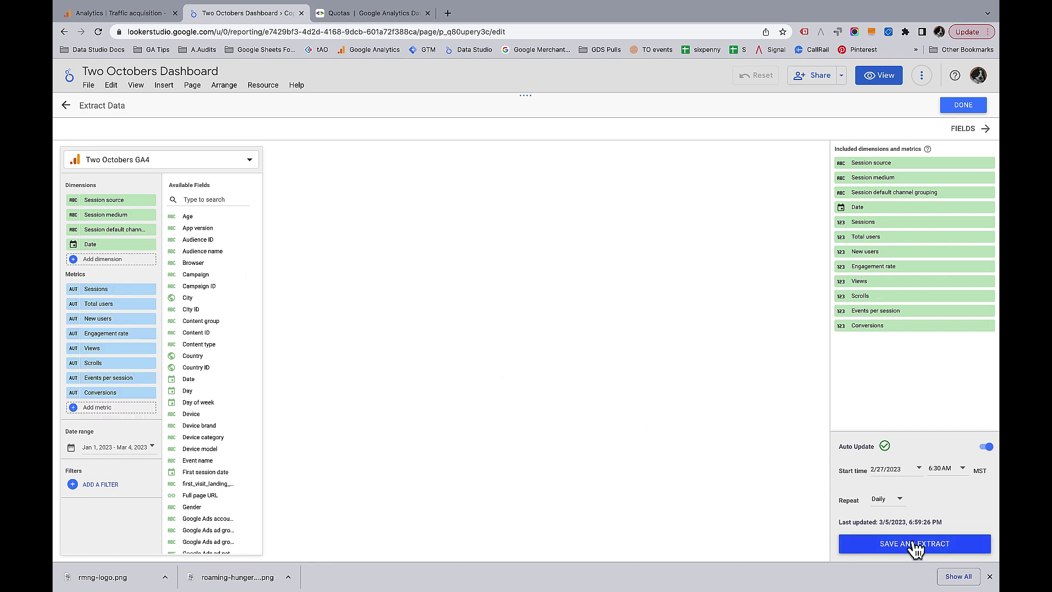
{"action": "left_click", "coordinate": [964, 105]}
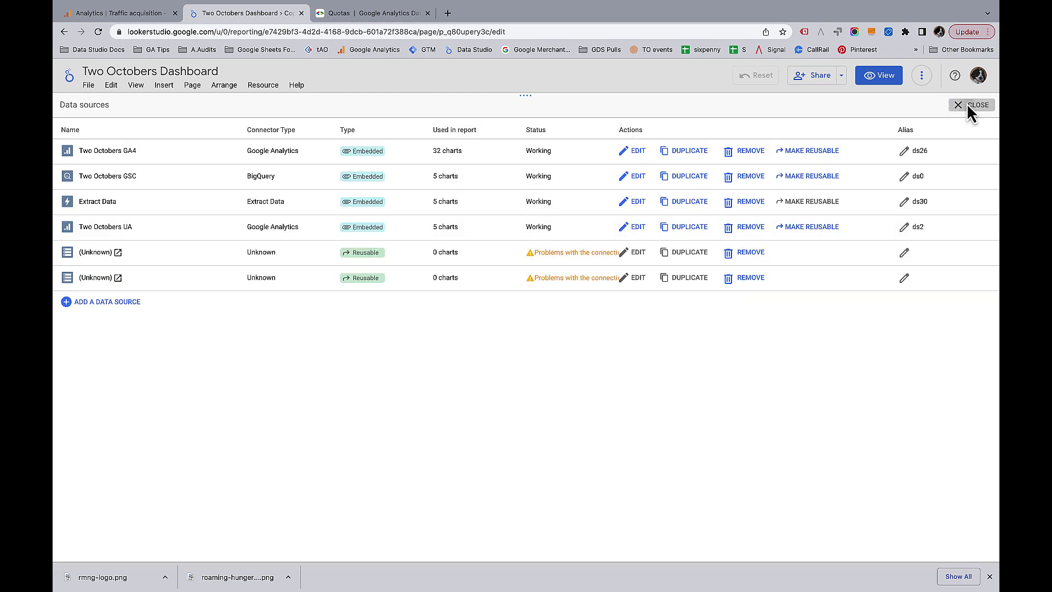
{"action": "left_click", "coordinate": [966, 103]}
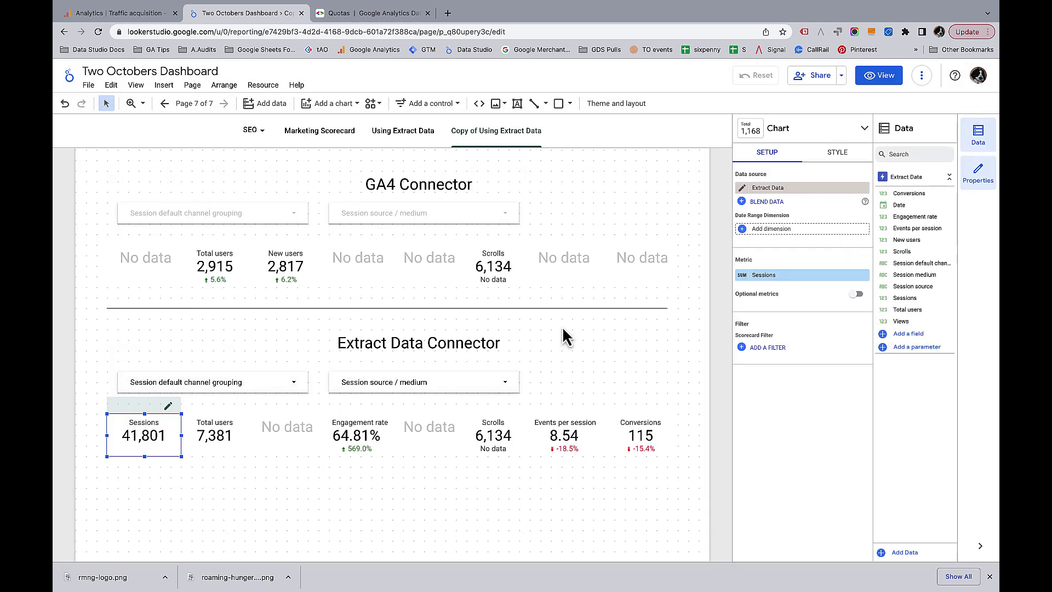
- Set Date as the date range dimension of the Sessions scorecard under Extract Data Connector
{"action": "left_click", "coordinate": [769, 229]}
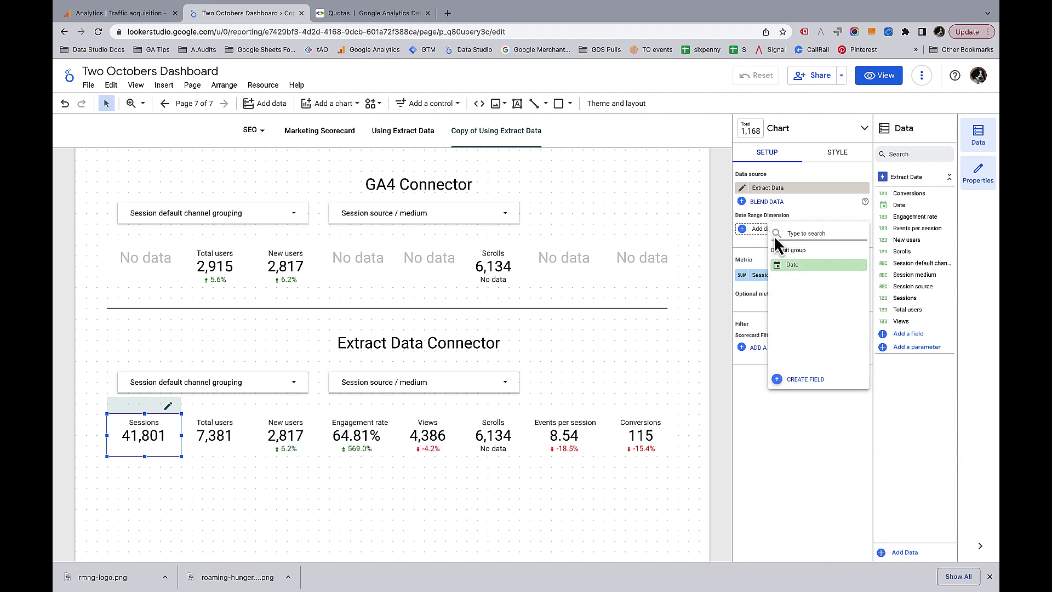
{"action": "left_click", "coordinate": [799, 266]}
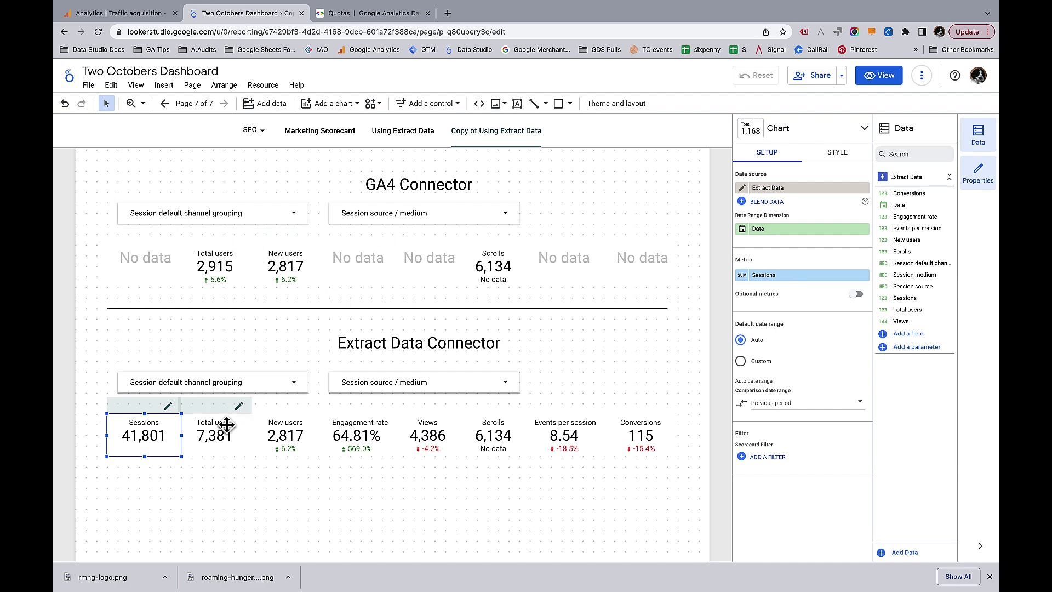
{"action": "left_click", "coordinate": [690, 499]}
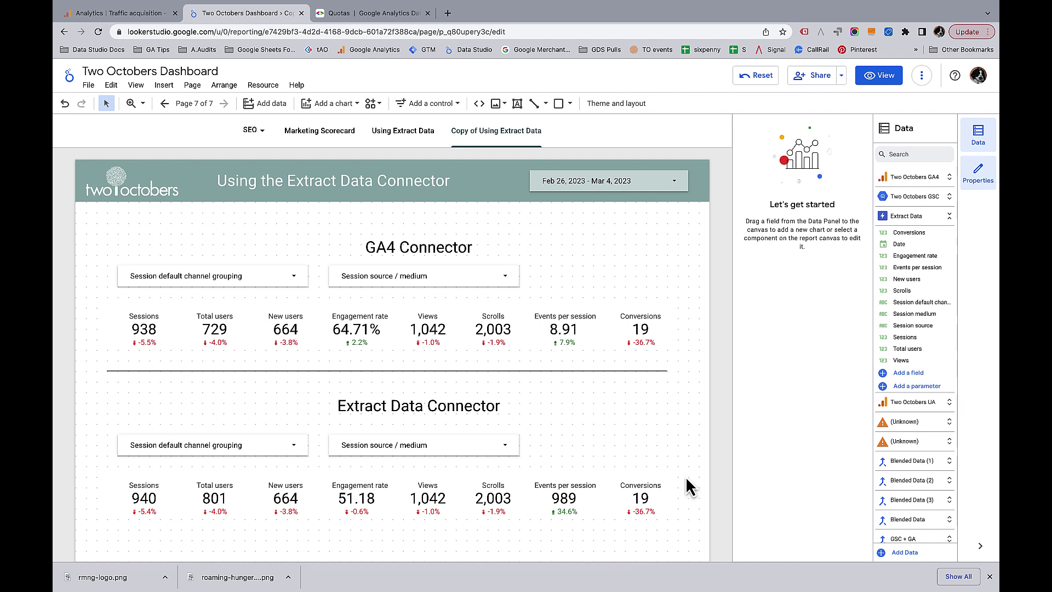
- Format the Engagement rate metric under Extract Data Connector as Percent and set its aggregation to Average
{"action": "left_click", "coordinate": [355, 500]}
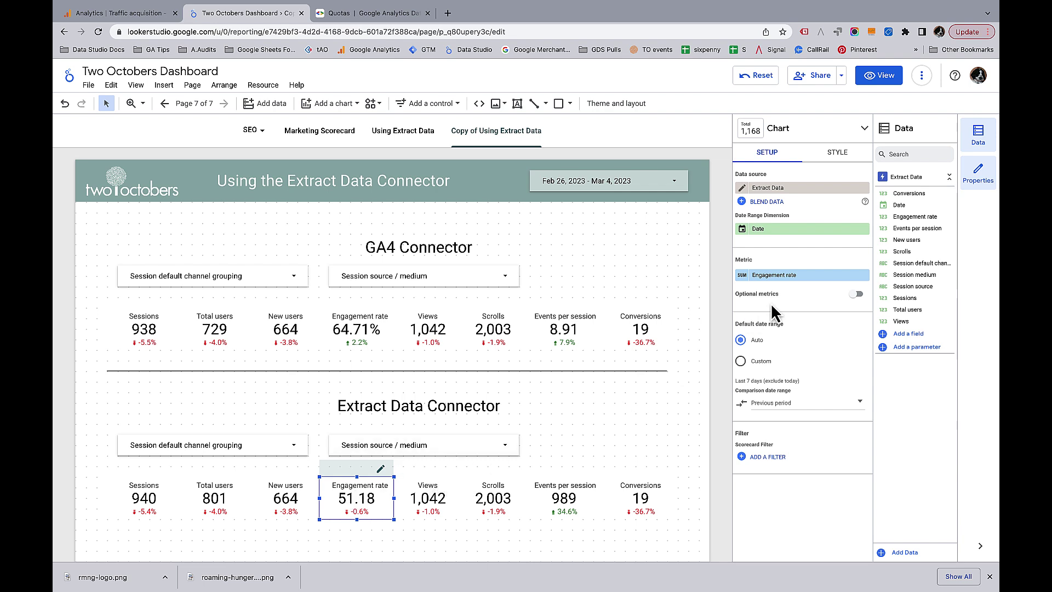
{"action": "left_click", "coordinate": [743, 275]}
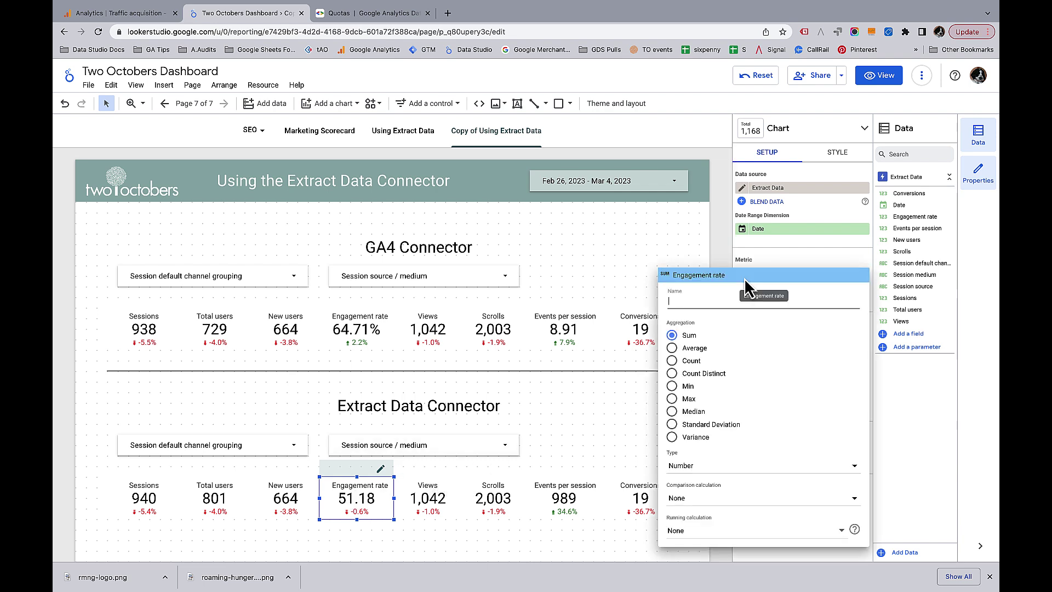
{"action": "left_click", "coordinate": [734, 468]}
{"action": "mouse_move", "coordinate": [735, 476]}
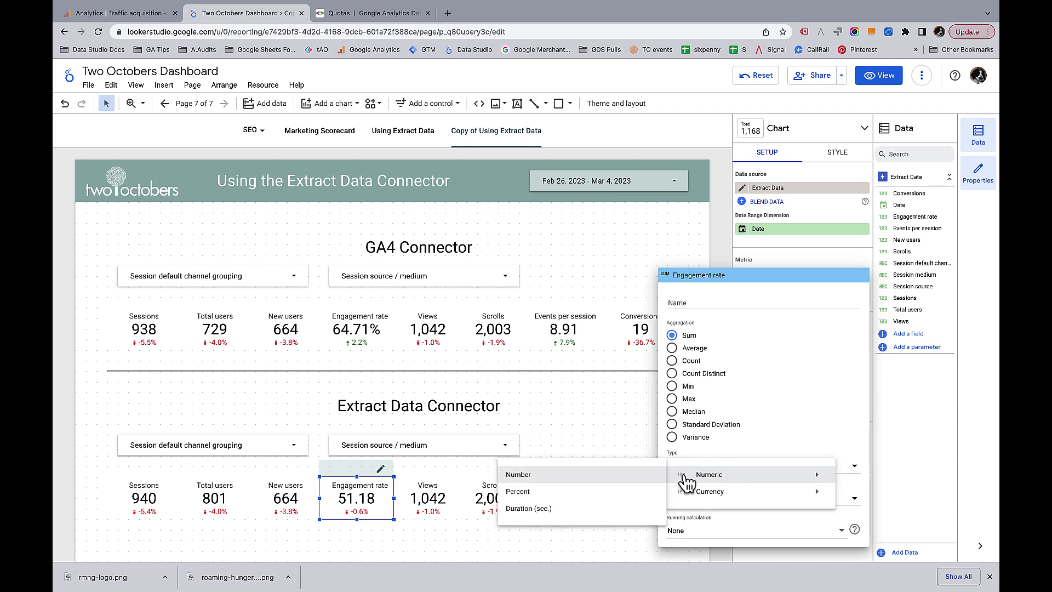
{"action": "left_click", "coordinate": [561, 492]}
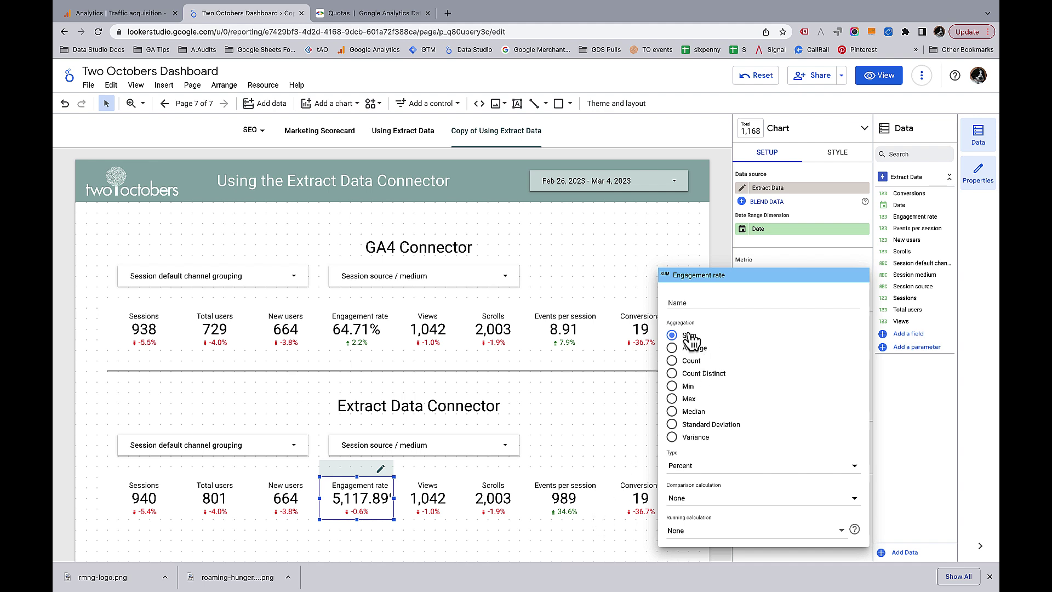
{"action": "left_click", "coordinate": [675, 349]}
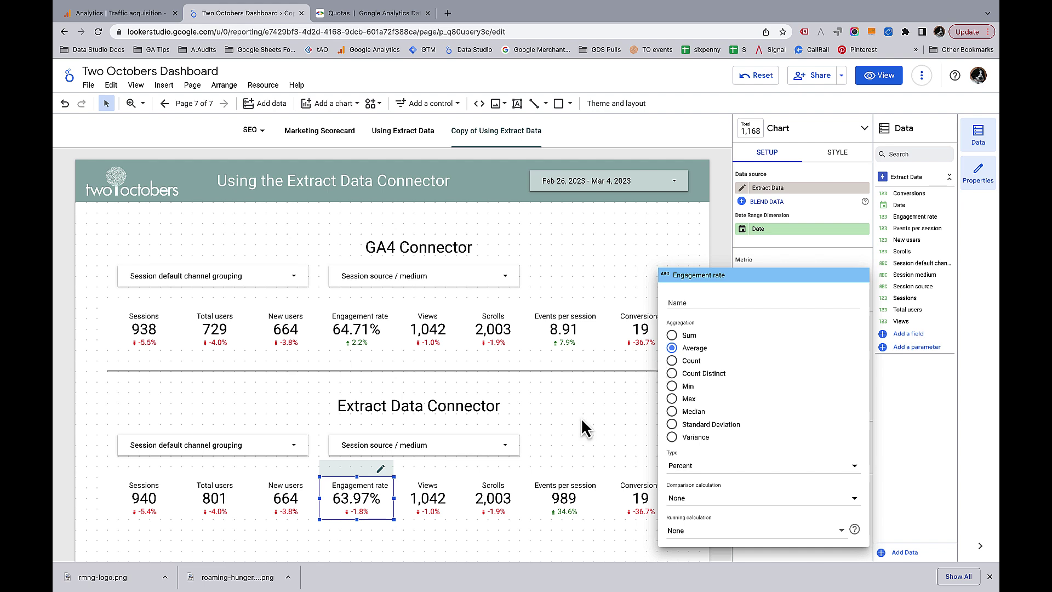
{"action": "left_click", "coordinate": [481, 549]}
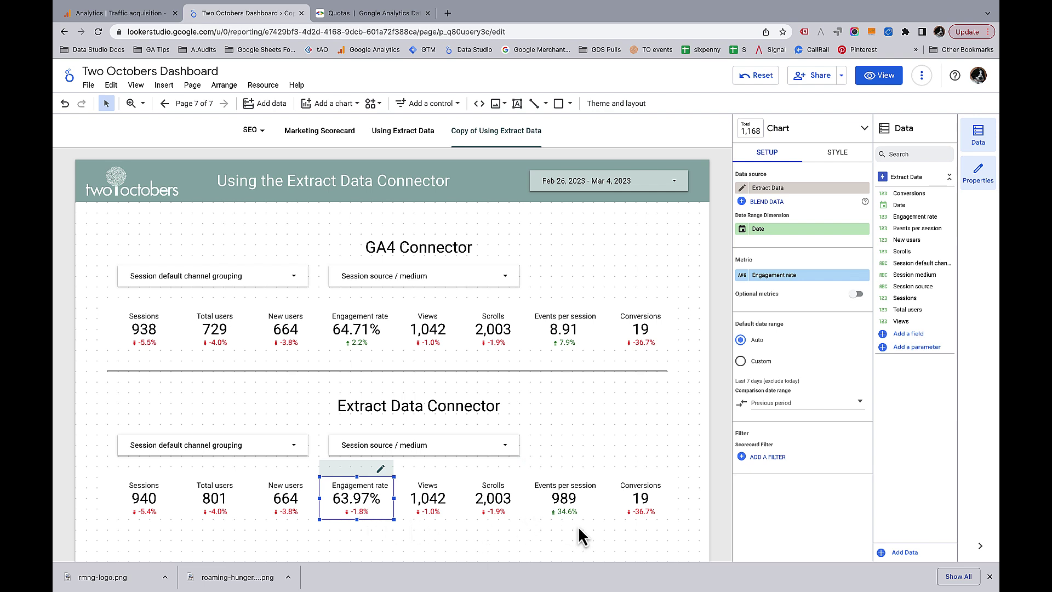
- Set the aggregation of the Events per session metric under Extract Data Connector to Average
{"action": "left_click", "coordinate": [564, 498]}
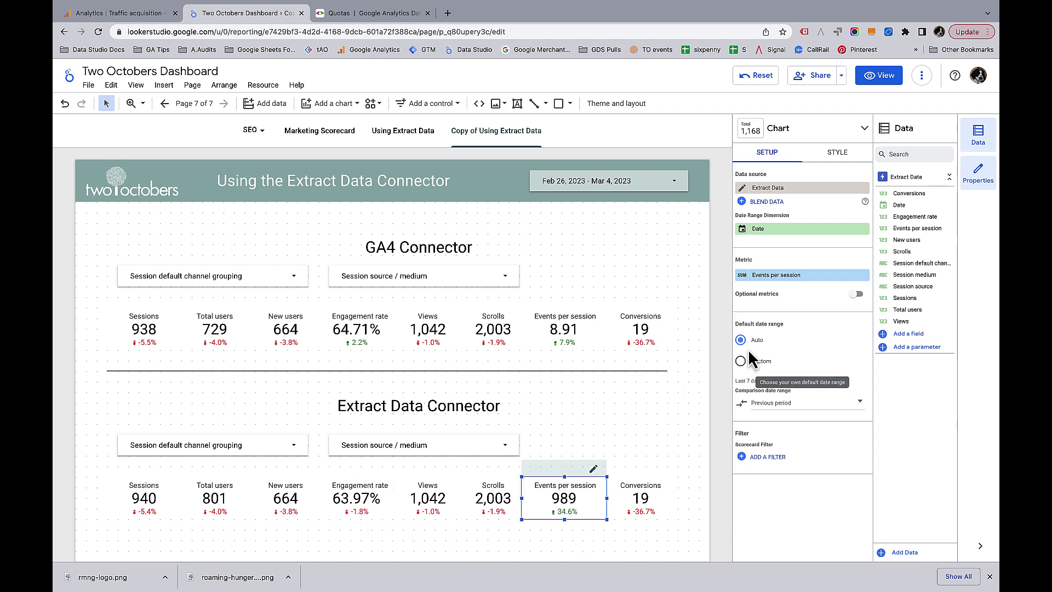
{"action": "left_click", "coordinate": [747, 275]}
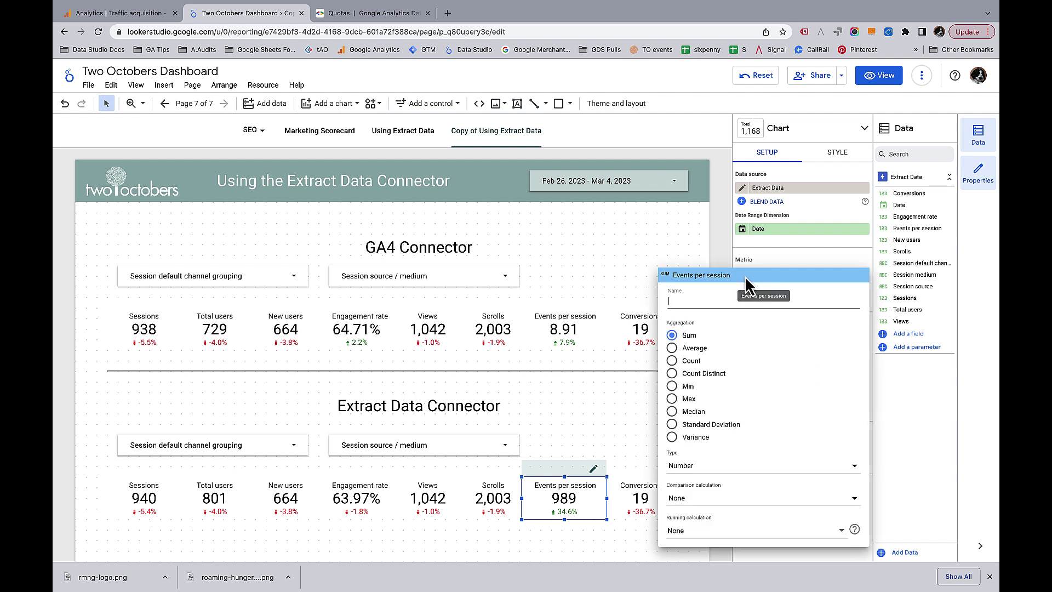
{"action": "left_click", "coordinate": [680, 349]}
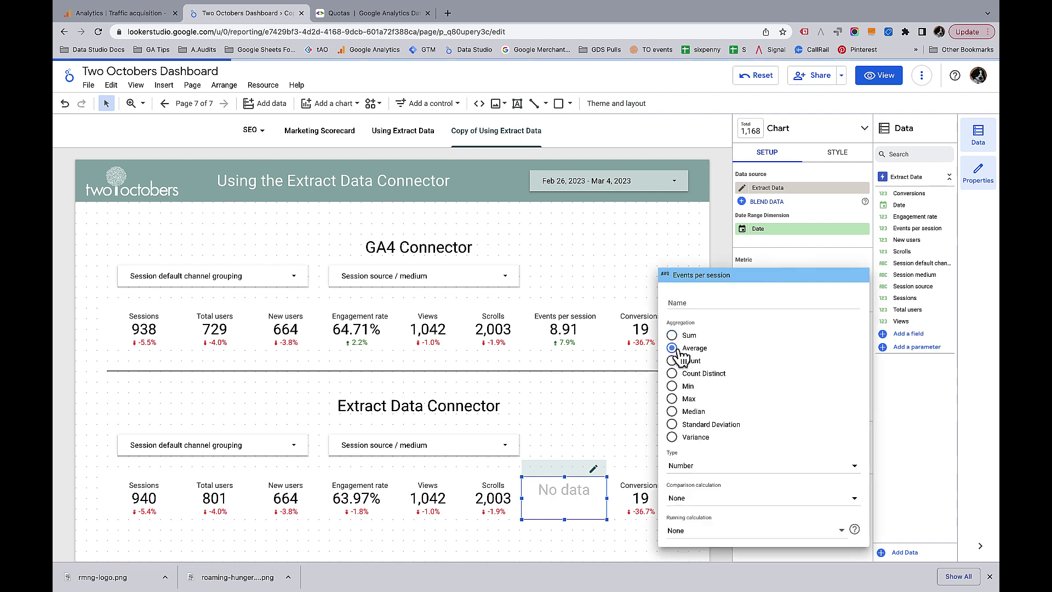
{"action": "left_click", "coordinate": [559, 542]}
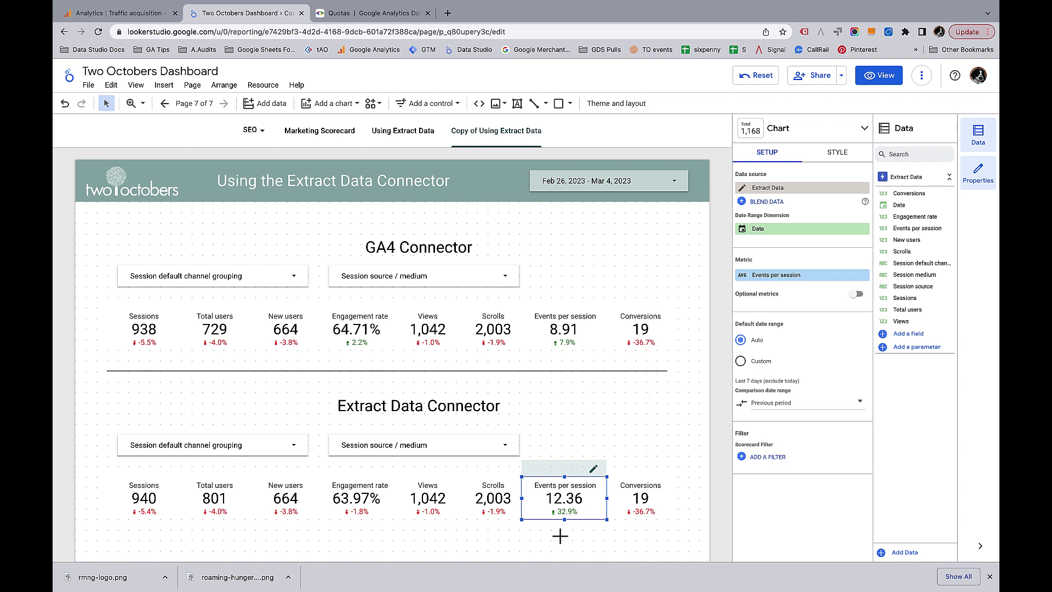
{"action": "left_click", "coordinate": [562, 539]}
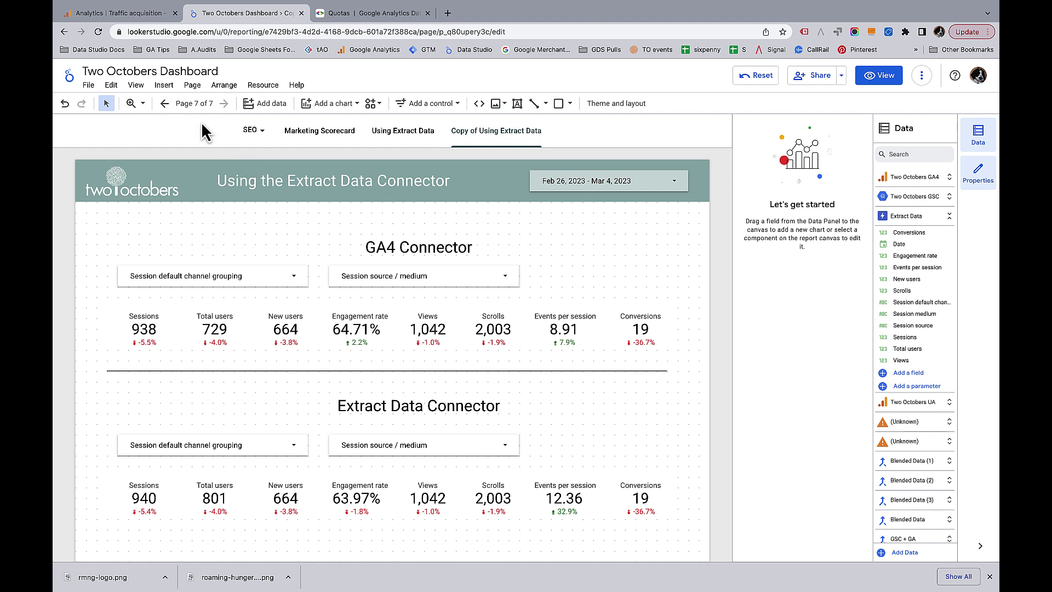
- Refresh the report data twice to reload the scorecards of both connectors
{"action": "left_click", "coordinate": [922, 79]}
{"action": "left_click", "coordinate": [848, 104]}
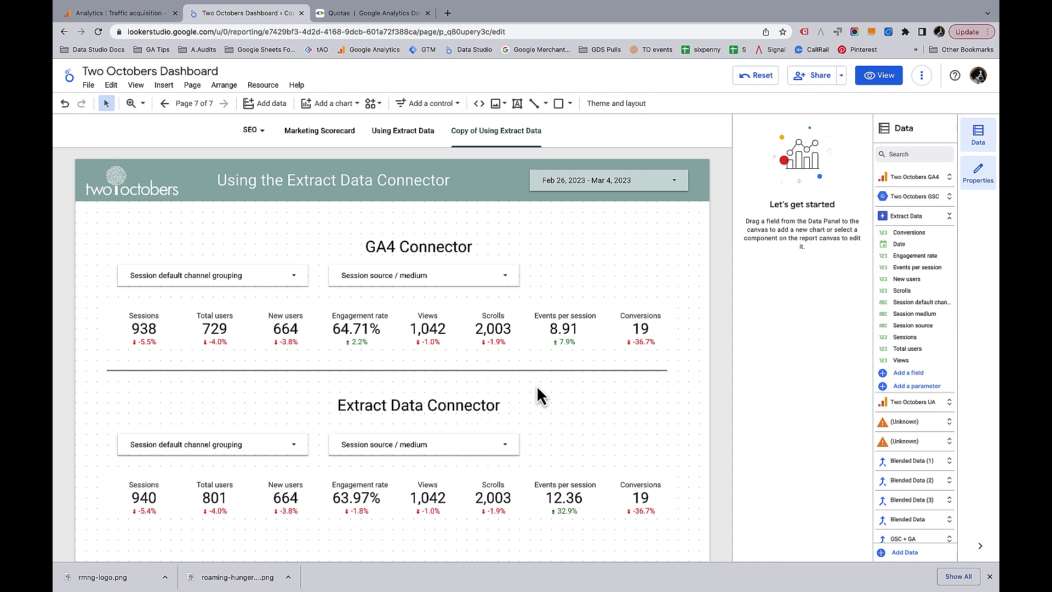
{"action": "left_click", "coordinate": [922, 75]}
{"action": "left_click", "coordinate": [857, 103]}
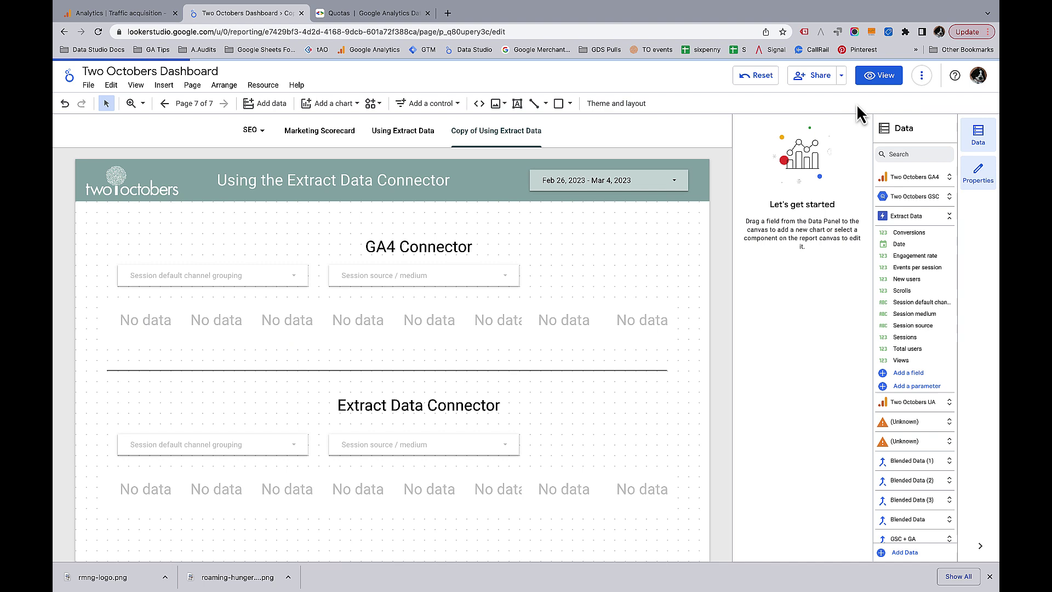